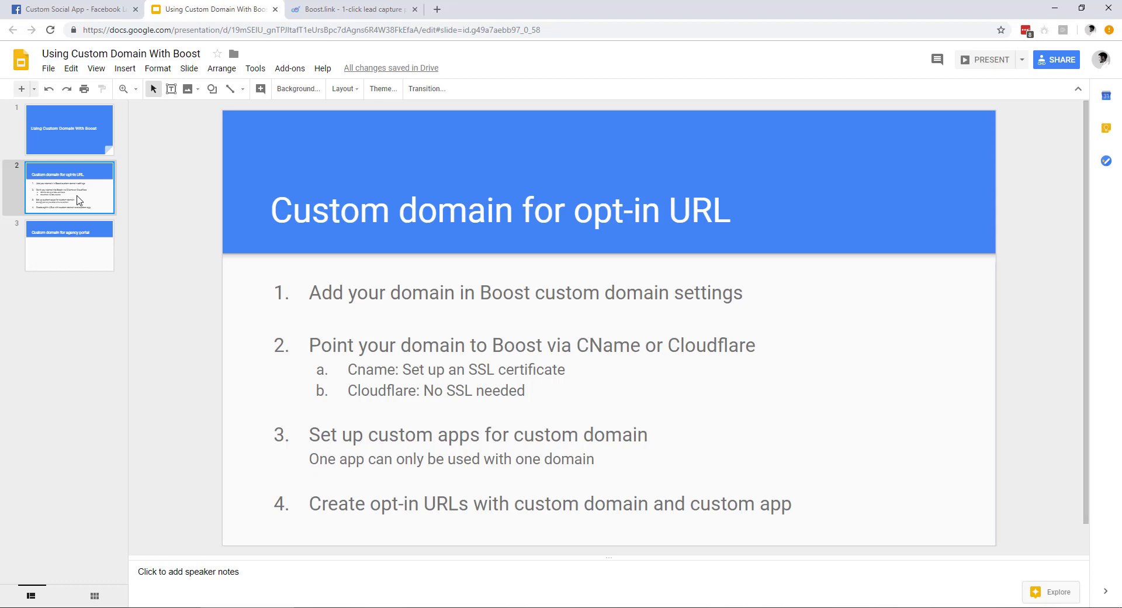
Step: Review the agency portal slide and the opt-in URL slide in the custom domain presentation
left_click(76, 248)
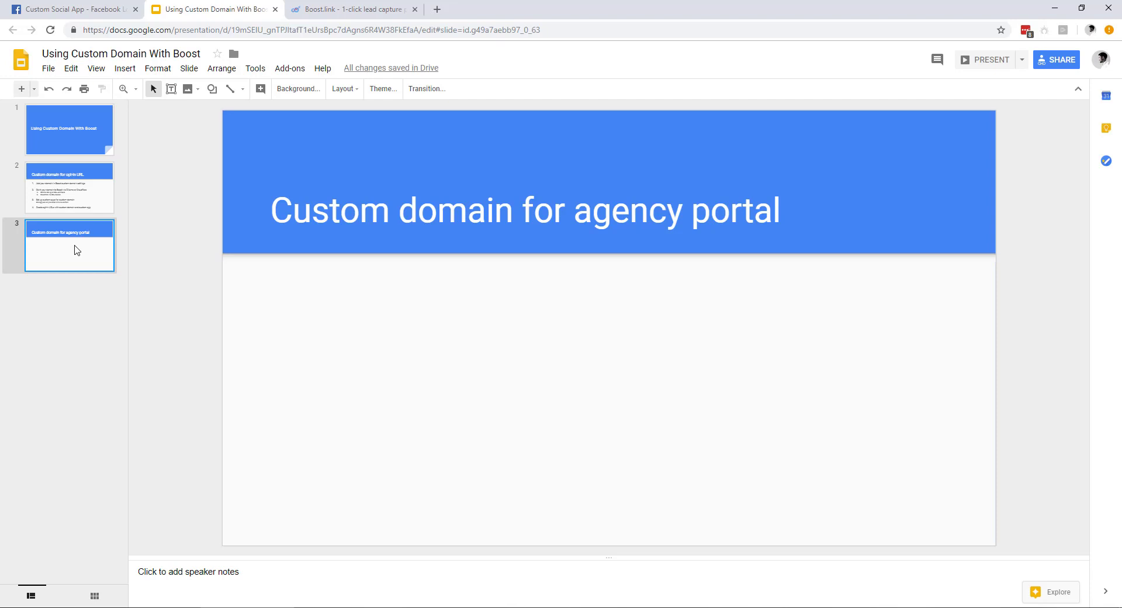
left_click(65, 190)
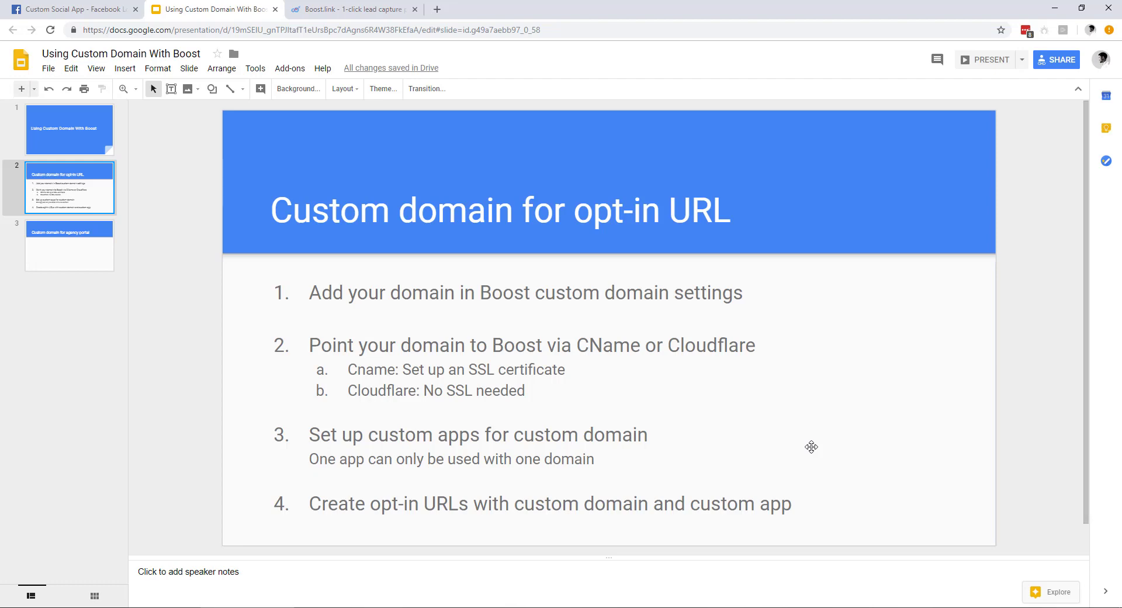
left_click(1019, 380)
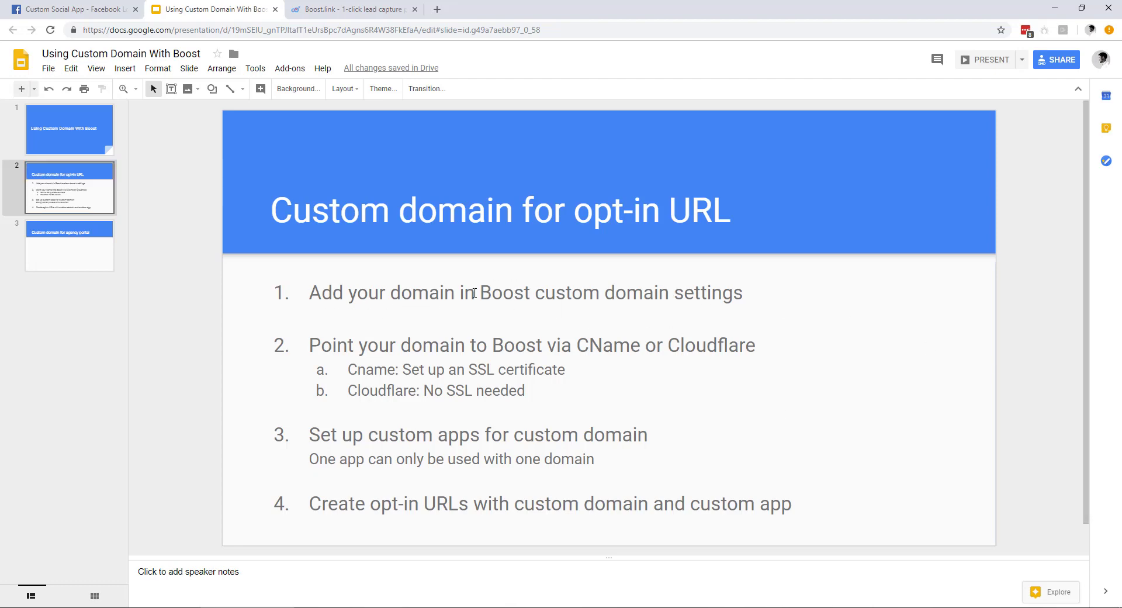
Step: Switch to Boost, open the custom domains settings, and view the blank form for adding a domain before cancelling it
left_click(375, 12)
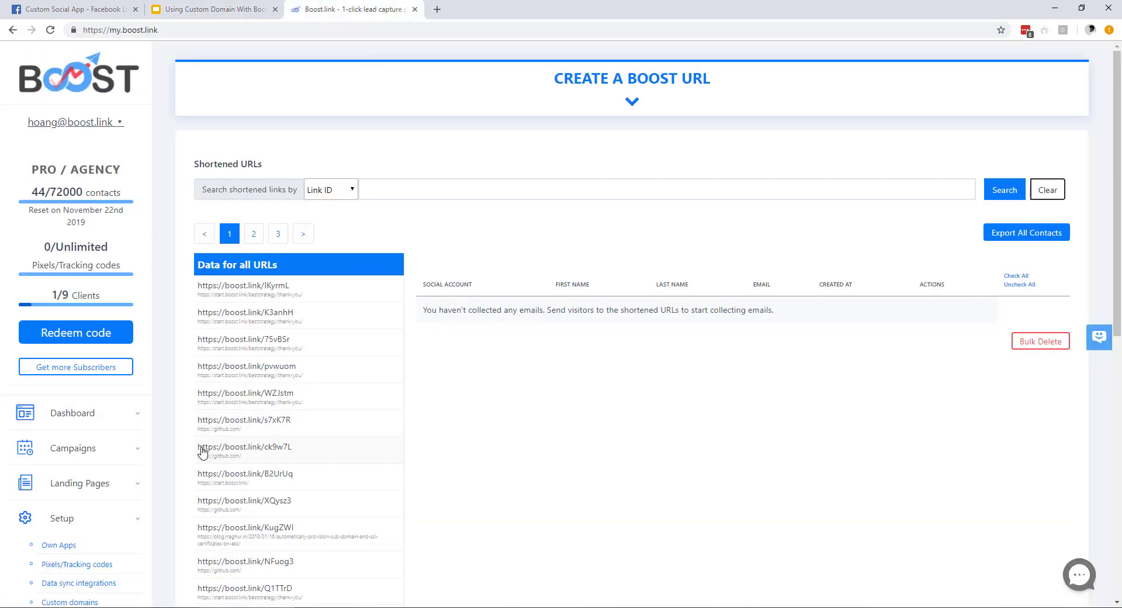
scroll(201, 450, "down", 1)
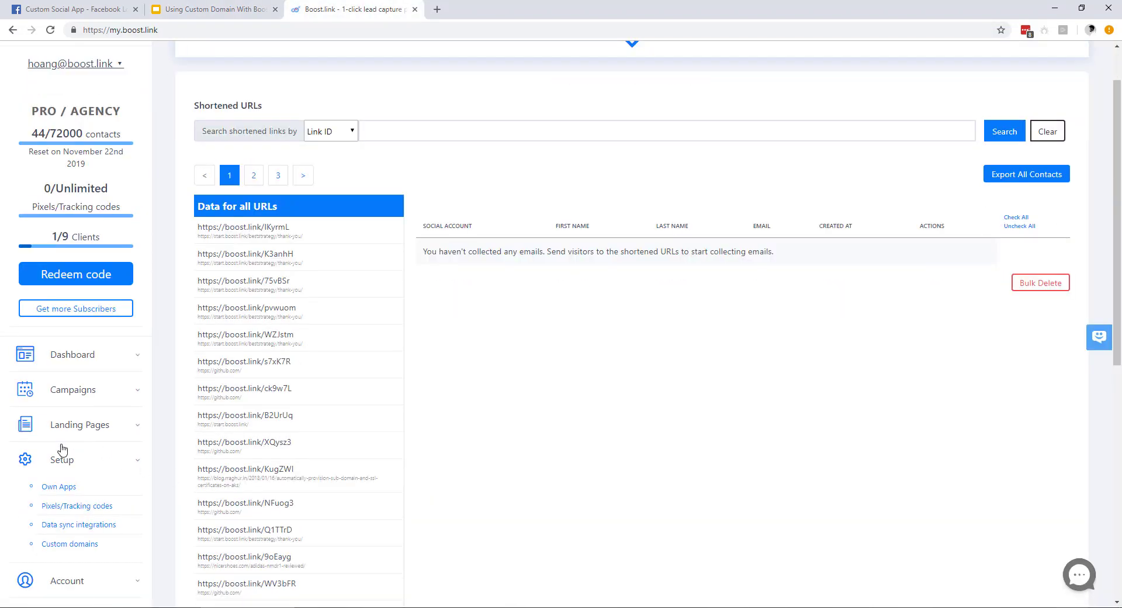
left_click(79, 546)
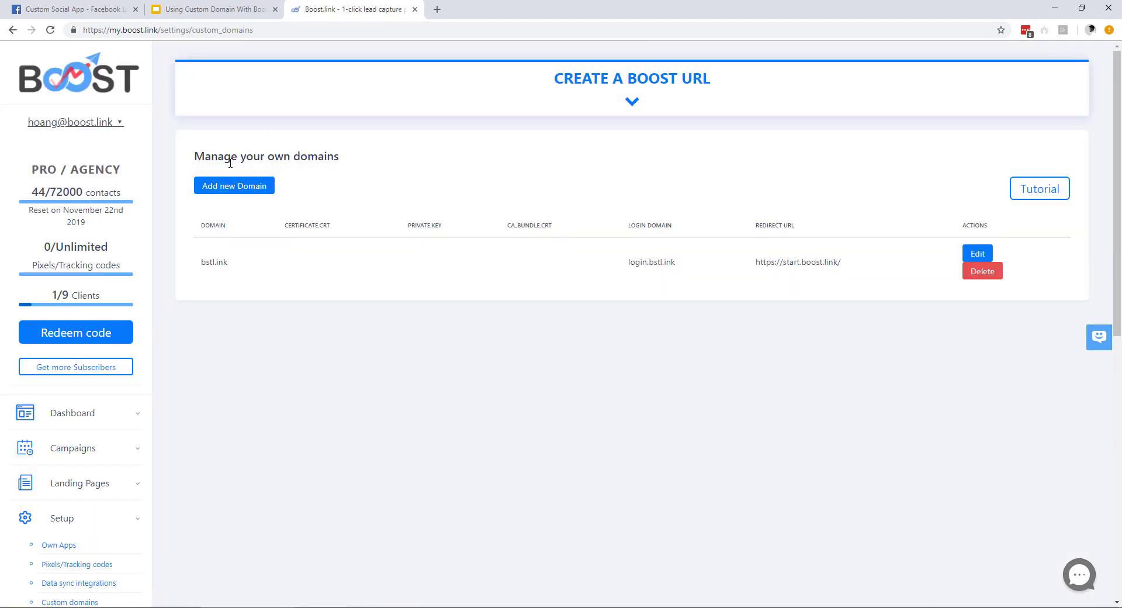
left_click(234, 186)
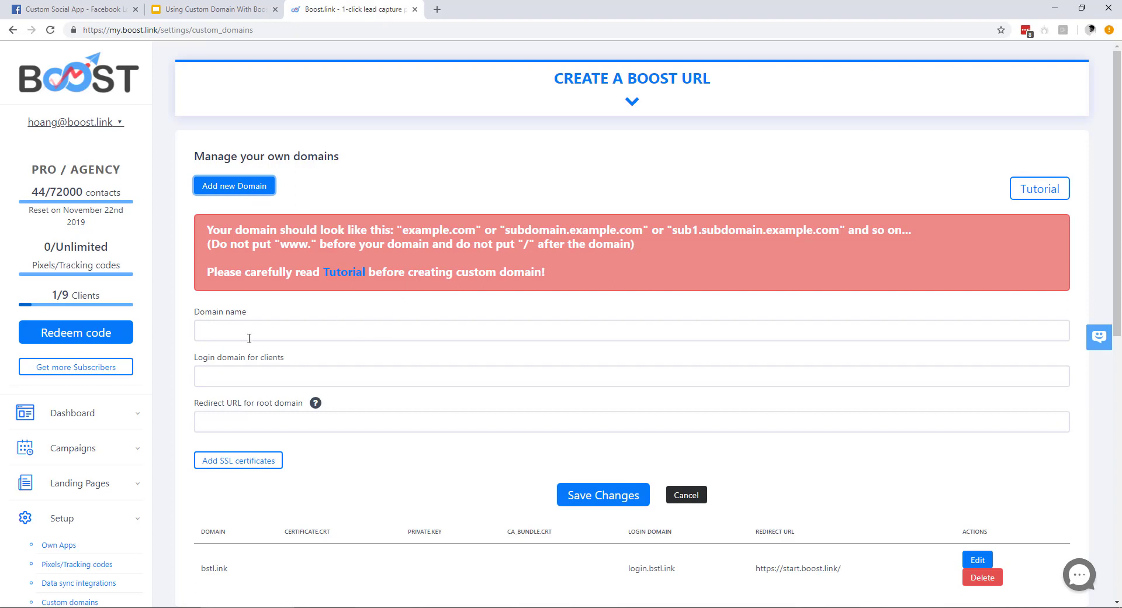
left_click(685, 492)
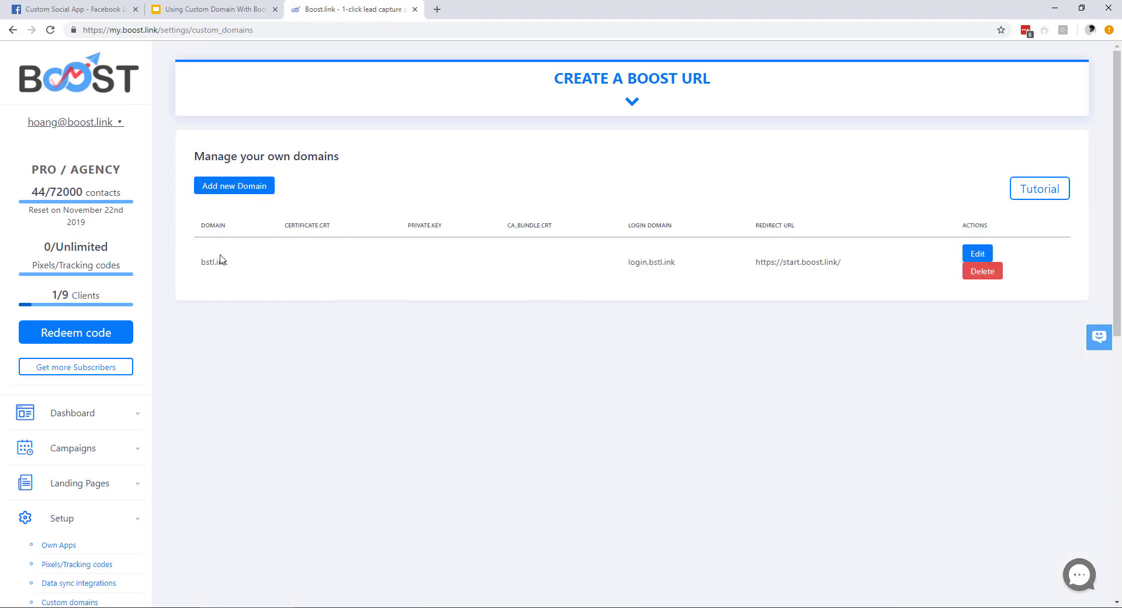
Step: Open the existing bstl.ink domain entry for editing
left_click(978, 256)
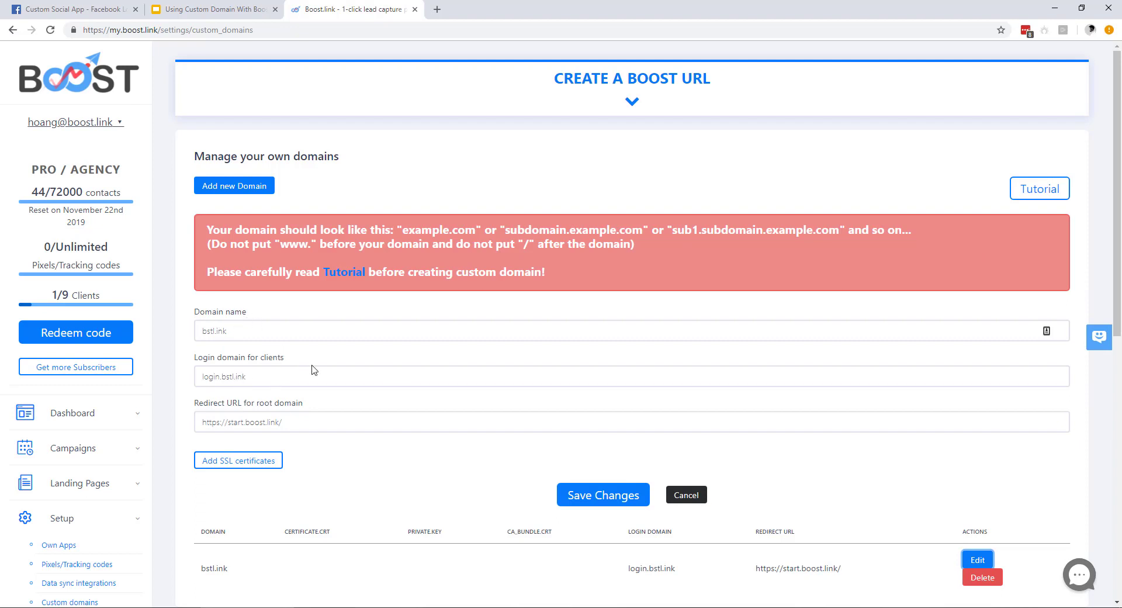
double_click(218, 332)
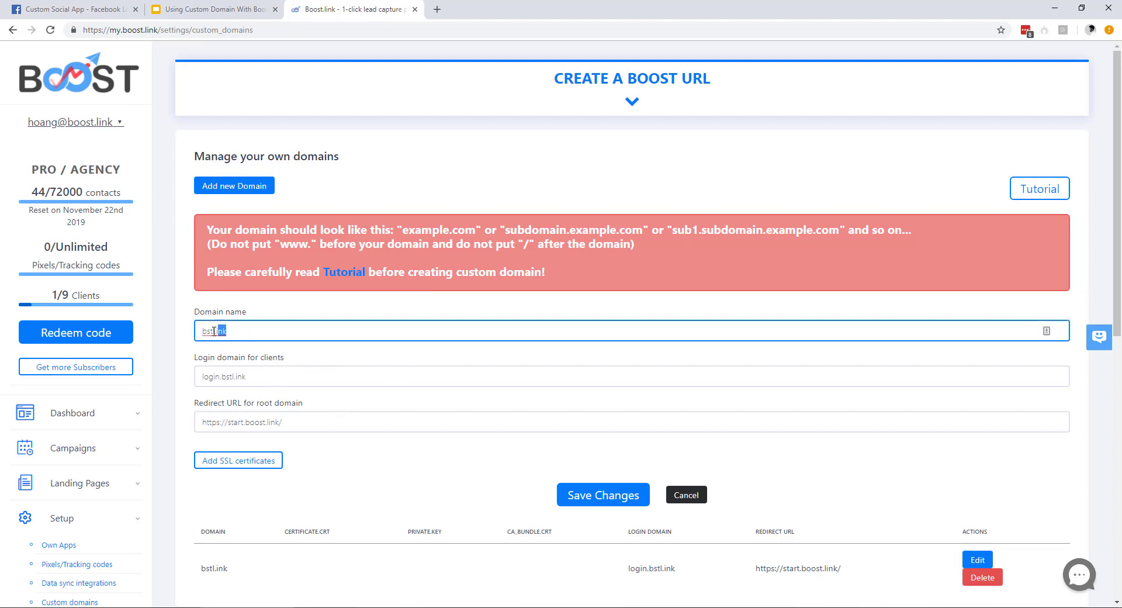
left_click(263, 333)
Step: Try adding the prefix "subdomain." to the domain name and remove it again
left_click_drag(265, 333, 201, 332)
key("Left")
type("subdomain.")
left_click_drag(243, 332, 165, 339)
key("BackSpace")
Step: Review the client login domain, domain name and root domain redirect URL fields of the entry
left_click_drag(248, 376, 199, 379)
left_click(344, 410)
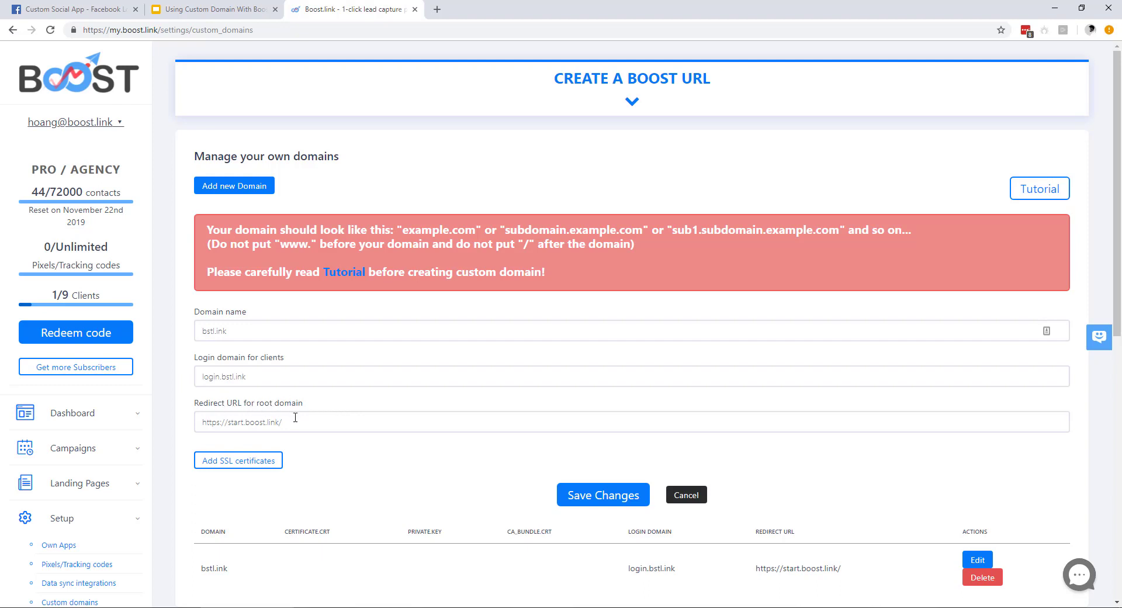
left_click_drag(241, 331, 202, 330)
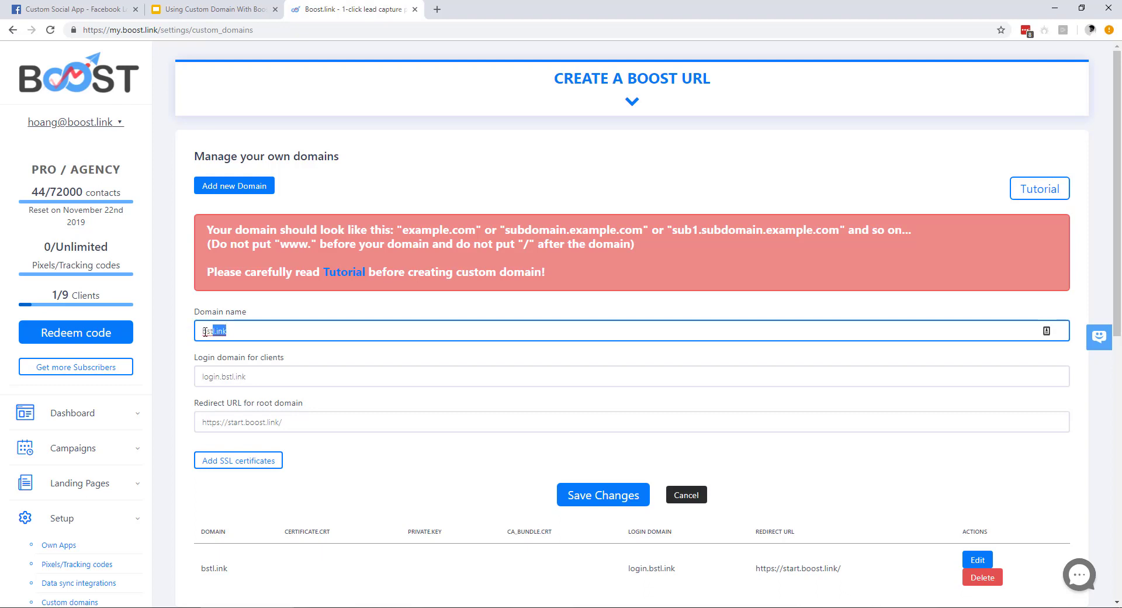
left_click_drag(304, 404, 194, 404)
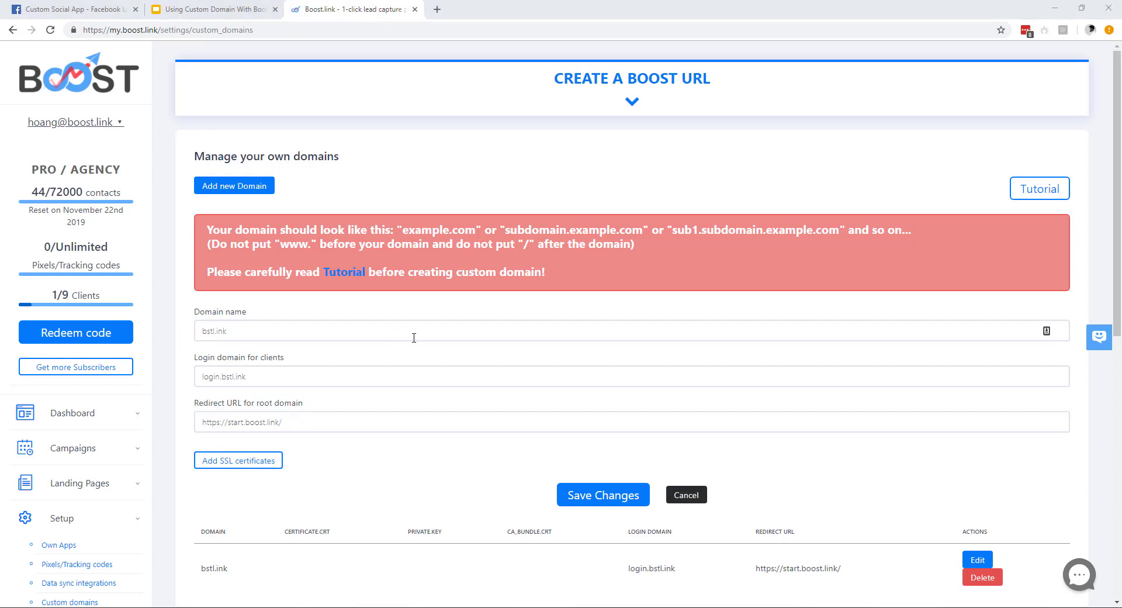
Step: Switch to the presentation and examine the CName and Cloudflare options for pointing the domain to Boost, including their SSL requirements
left_click(216, 9)
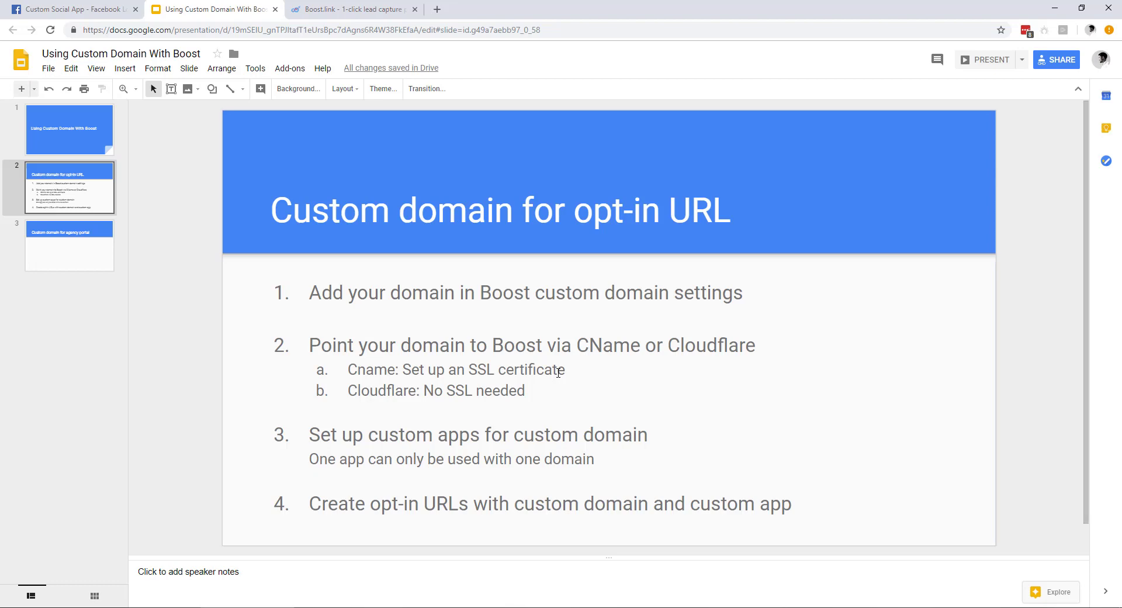
left_click(544, 391)
left_click(387, 390)
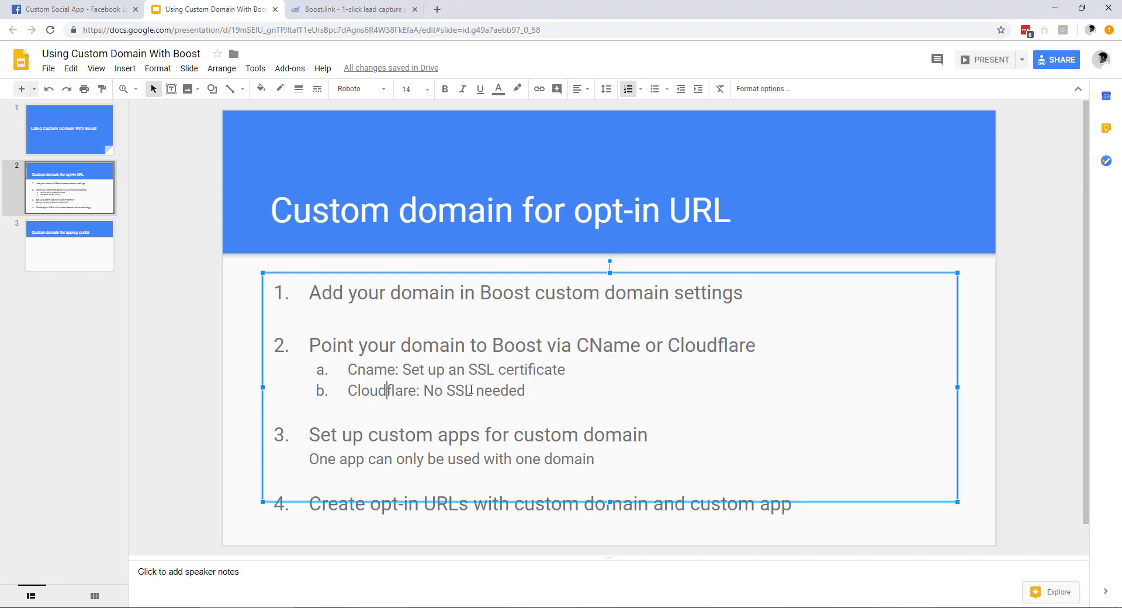
left_click_drag(525, 390, 435, 391)
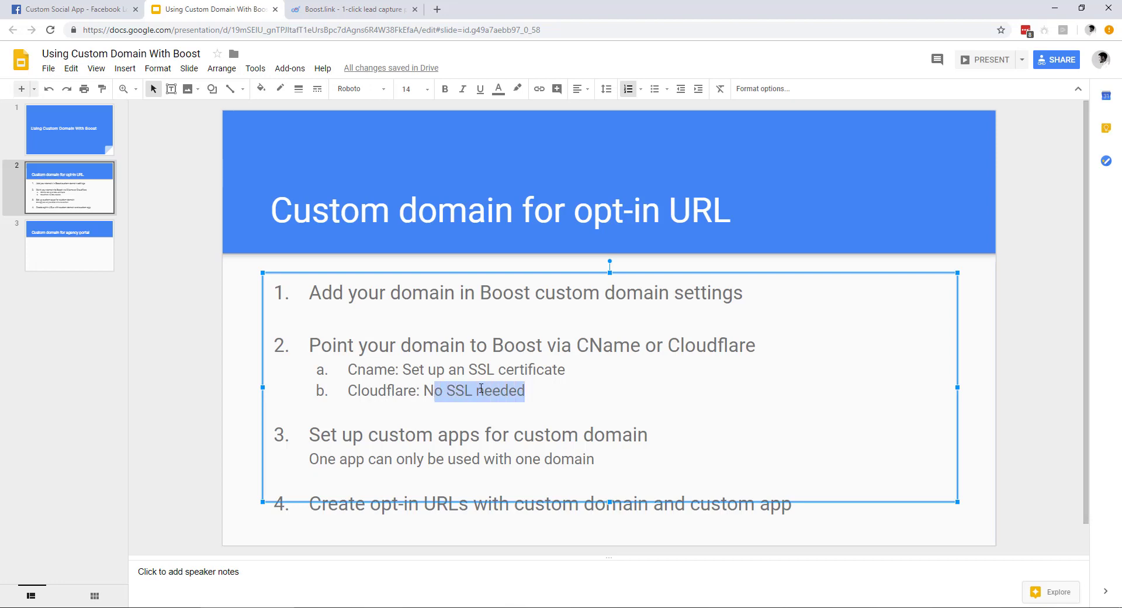
double_click(705, 343)
left_click(576, 389)
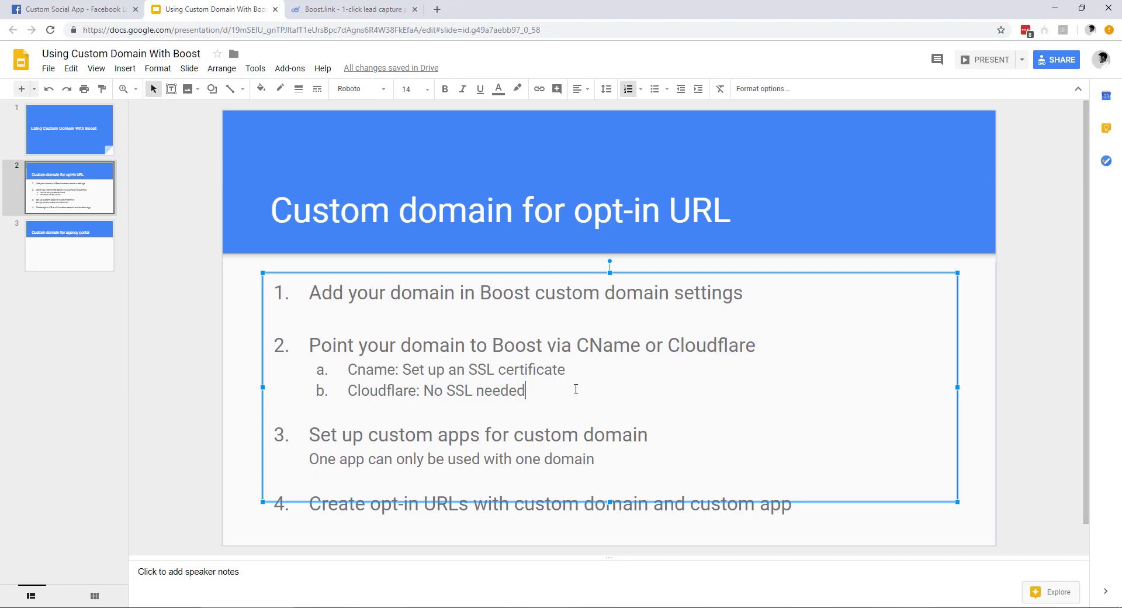
left_click(1042, 390)
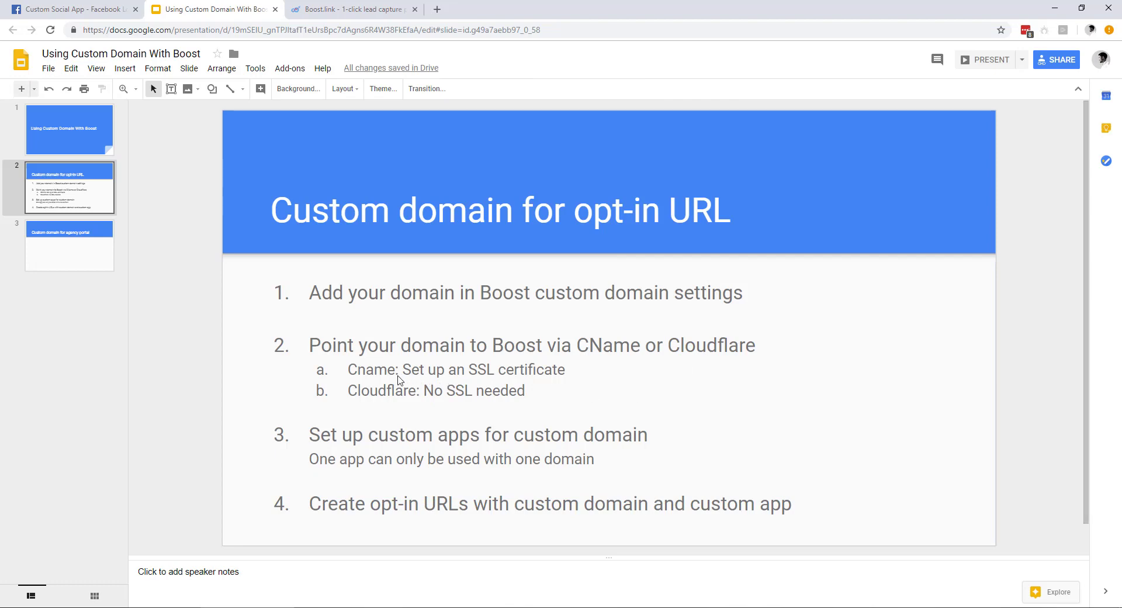
left_click(496, 375)
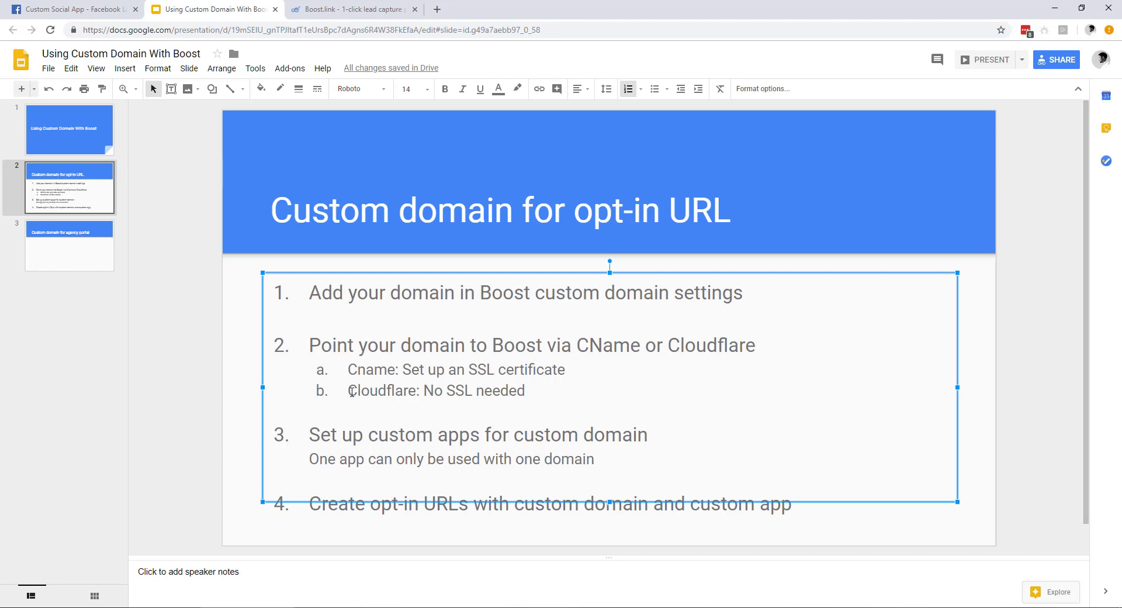
Step: Switch back to Boost and save the bstl.ink domain settings
left_click(337, 9)
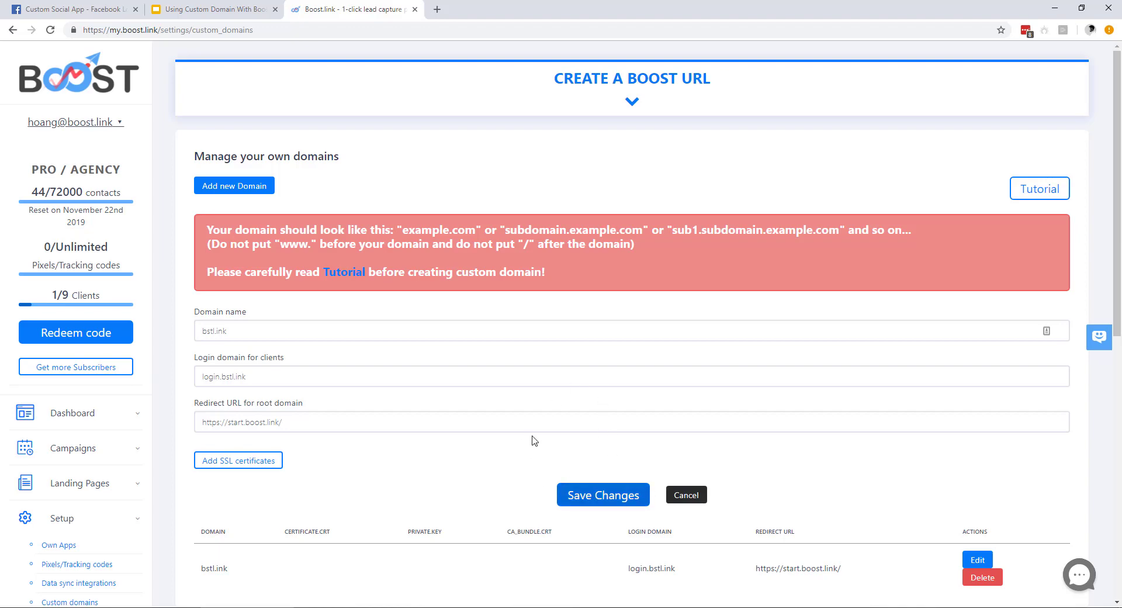
left_click(593, 497)
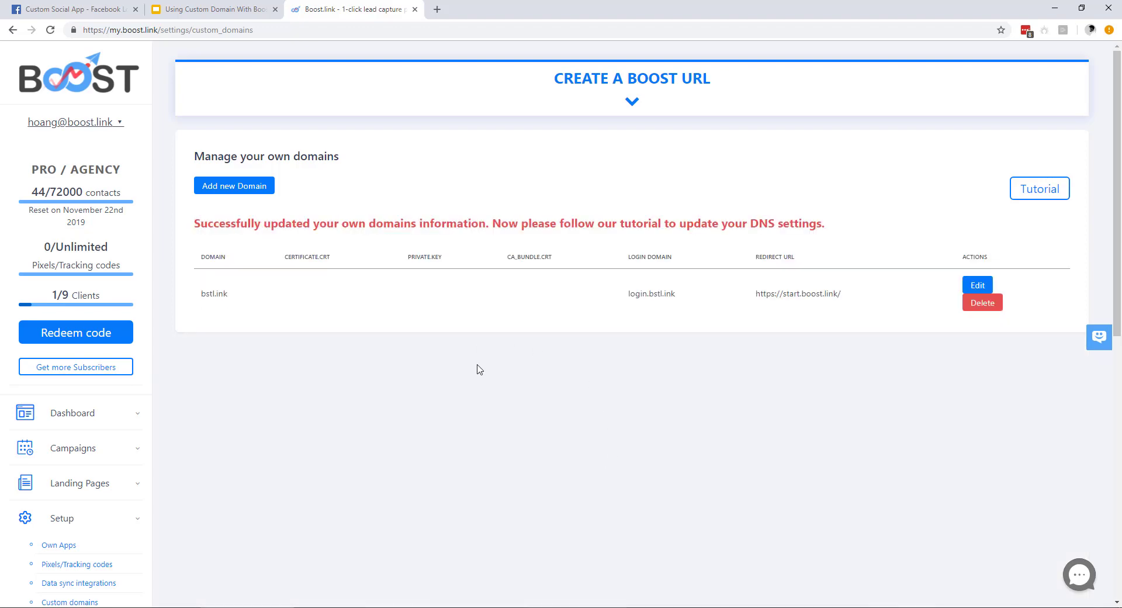
Step: Check the custom apps item in the presentation and switch to the Custom Social App page in Facebook for Developers
key("ctrl+shift+Tab")
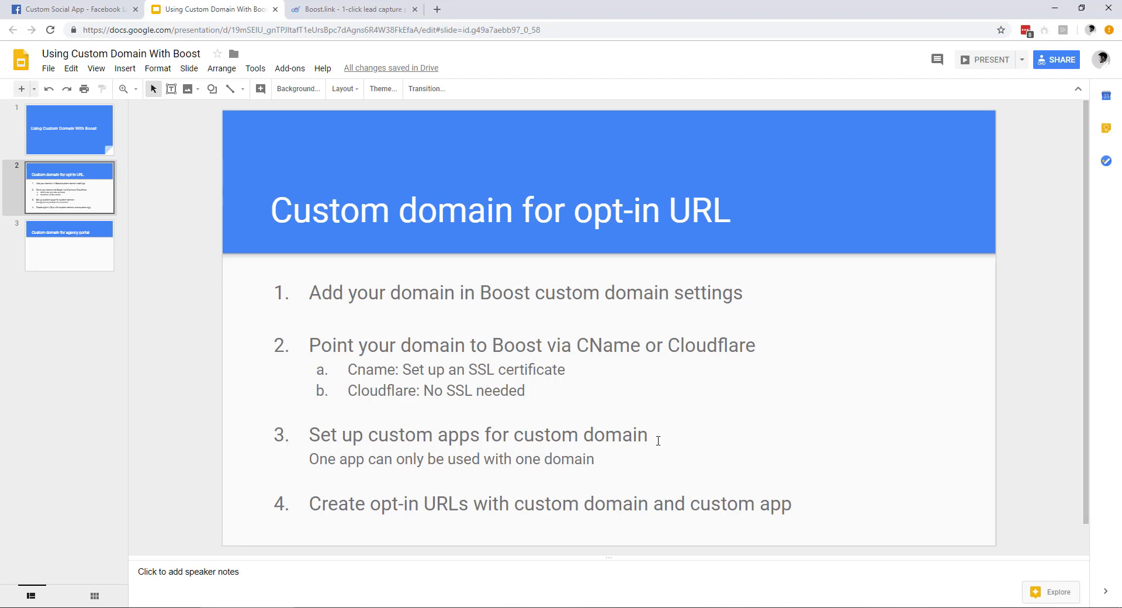
left_click(105, 9)
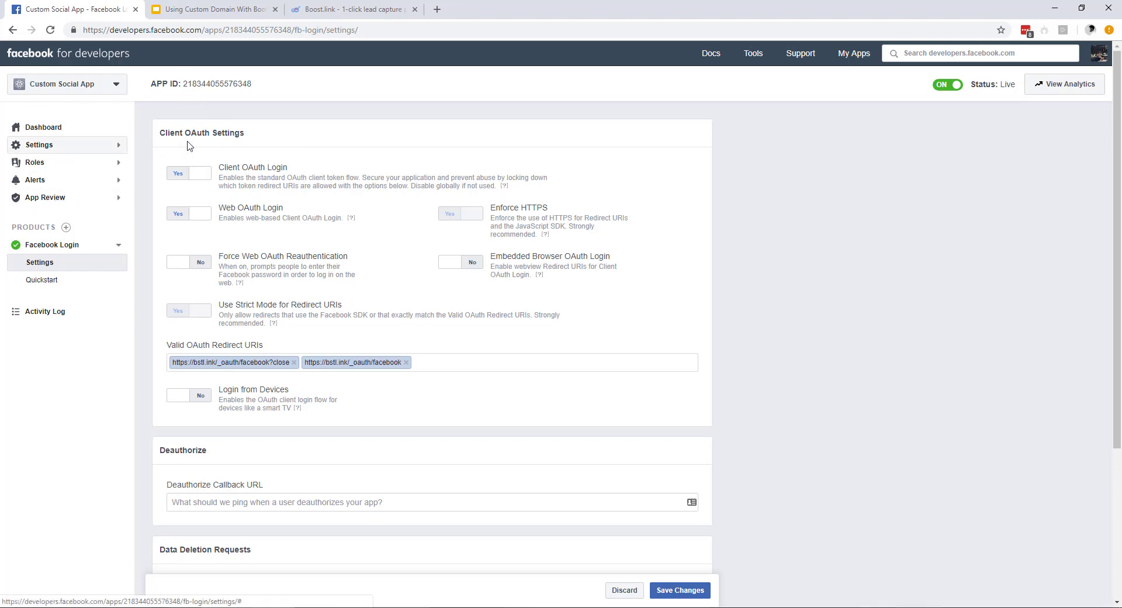
left_click(221, 10)
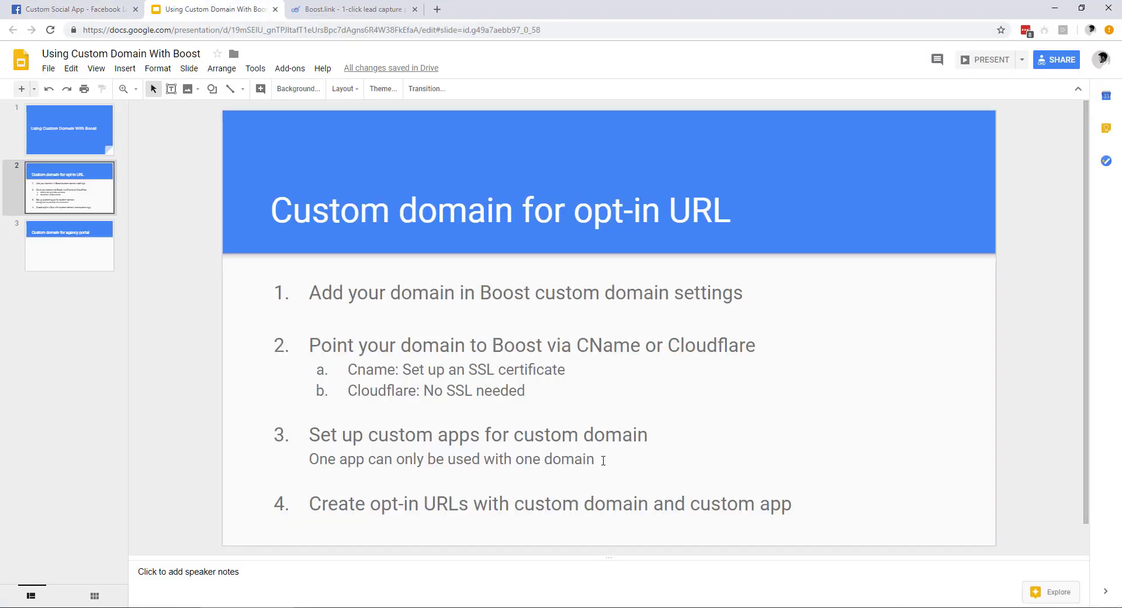
left_click(74, 10)
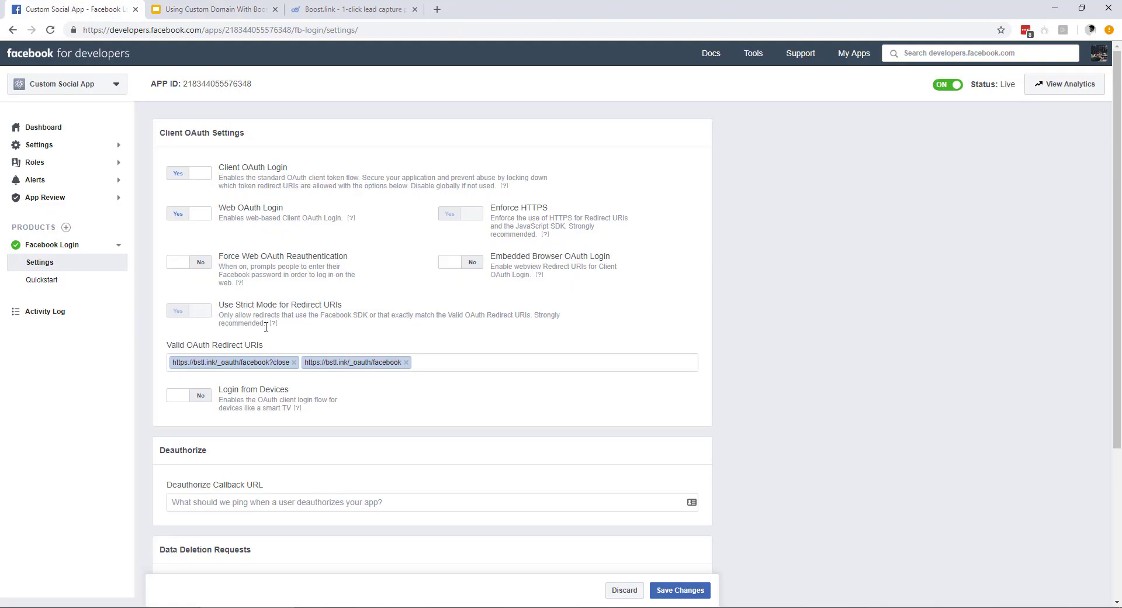
Step: Open the Facebook app's basic settings and review its app domain, display name, privacy policy URL and terms of service URL
left_click(50, 147)
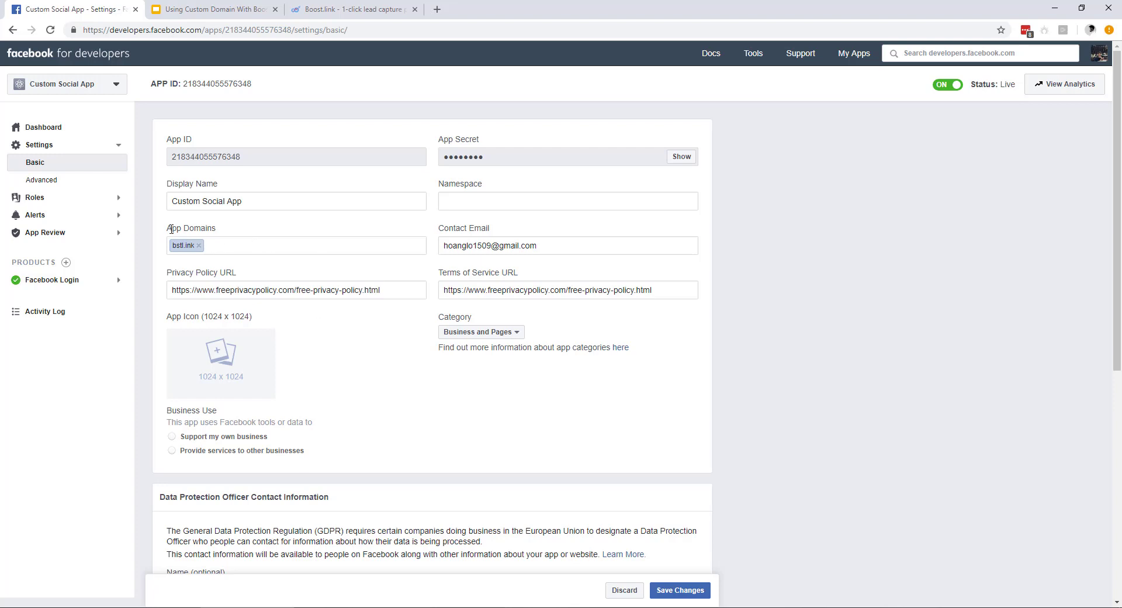
left_click_drag(168, 228, 221, 227)
left_click(242, 199)
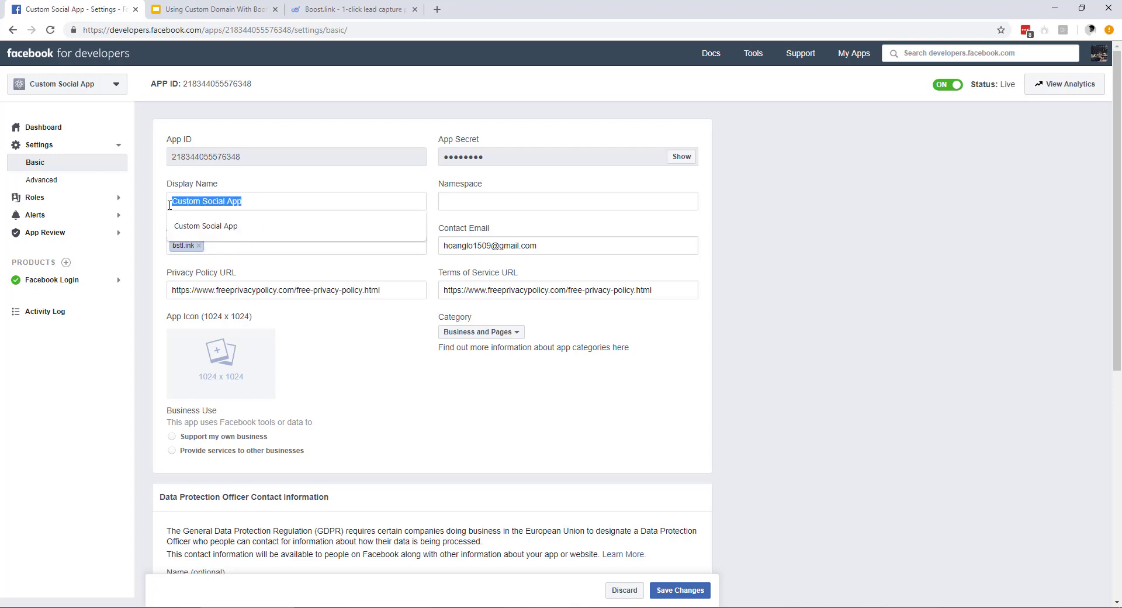
left_click(263, 201)
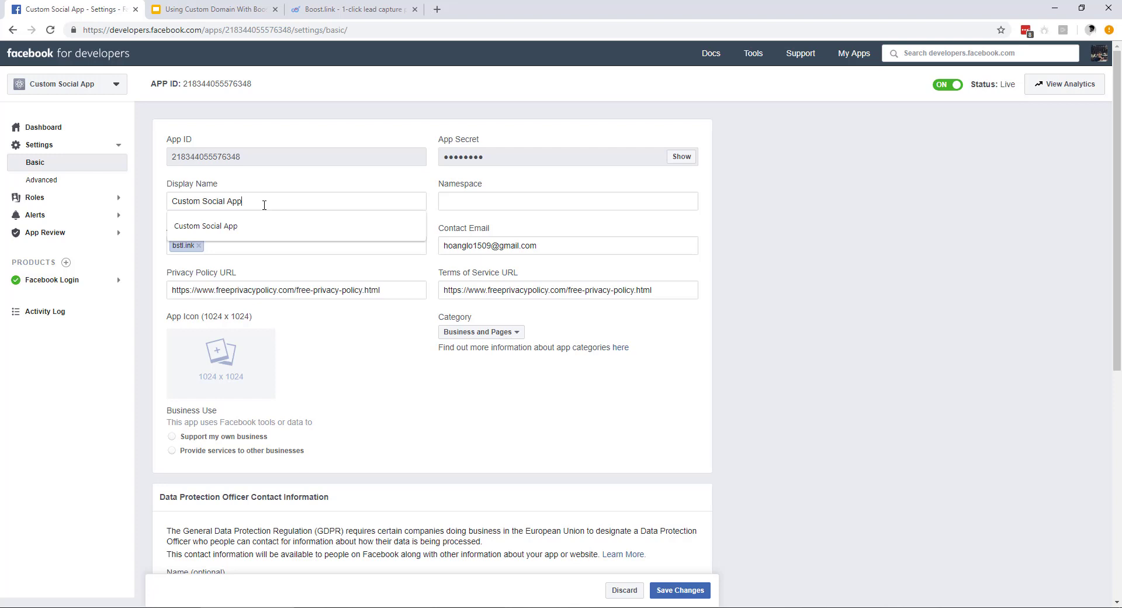
left_click(310, 339)
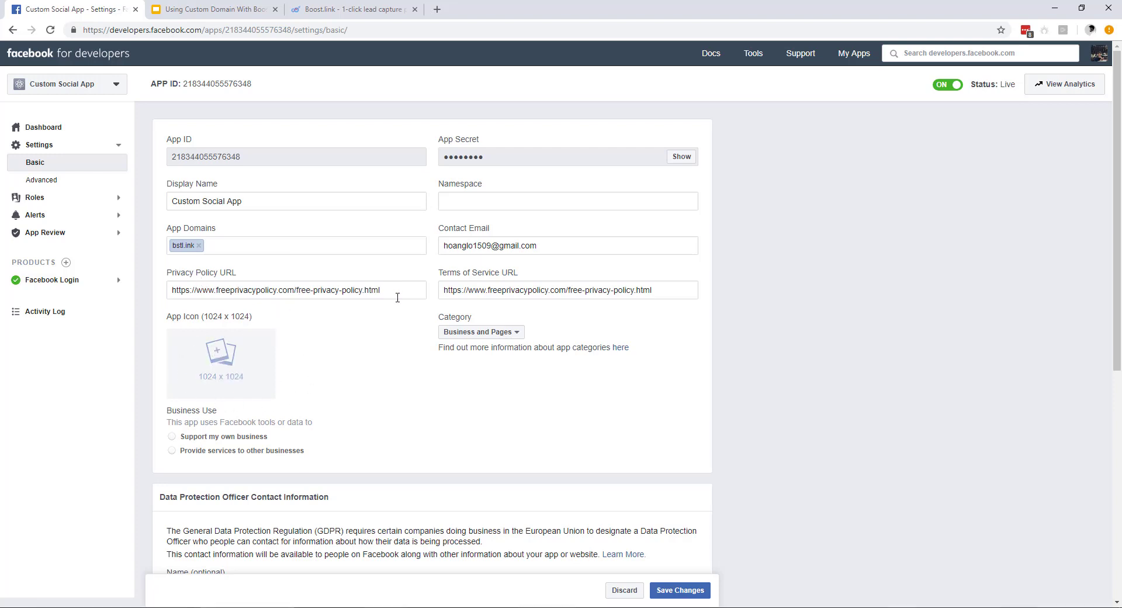
left_click_drag(398, 295, 170, 290)
left_click_drag(666, 290, 400, 358)
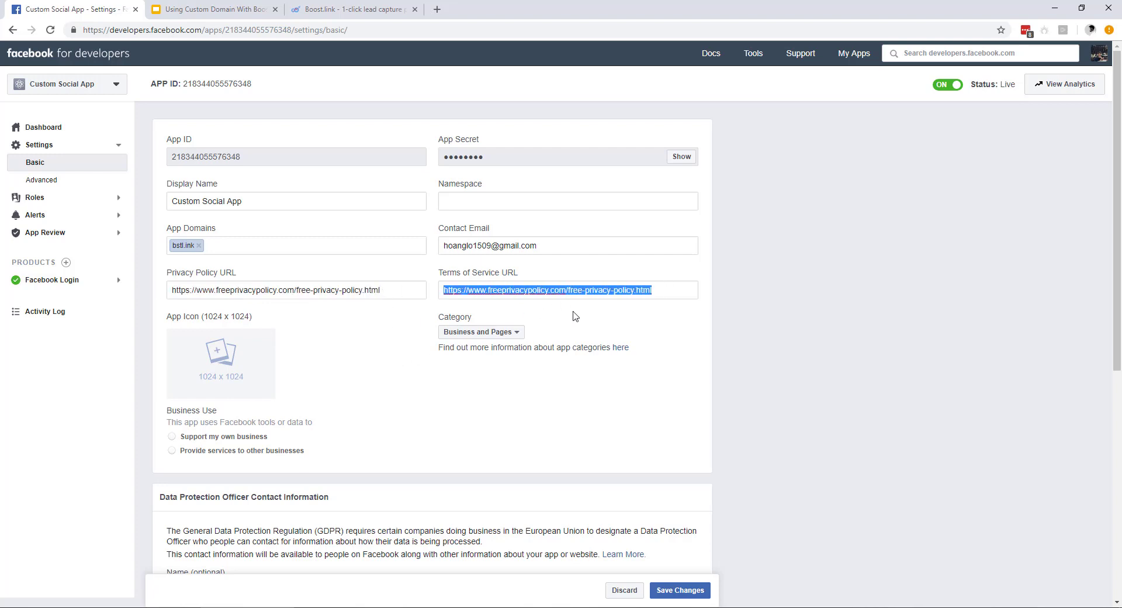
Step: Open the Facebook Login settings, check the valid OAuth redirect URIs for bstl.ink, and save the settings
left_click(57, 288)
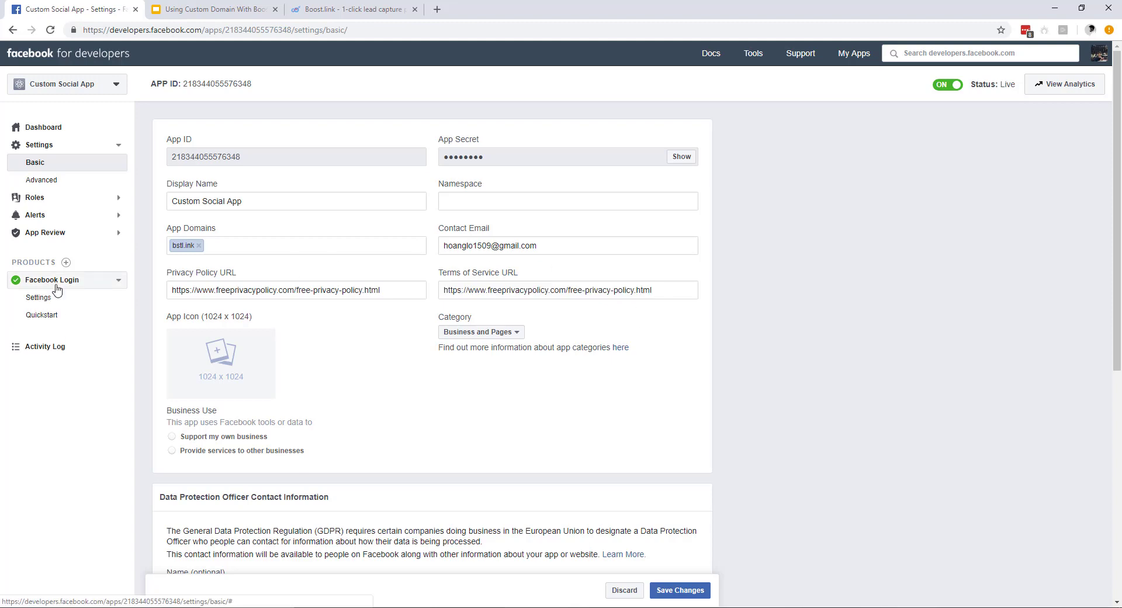
left_click(70, 303)
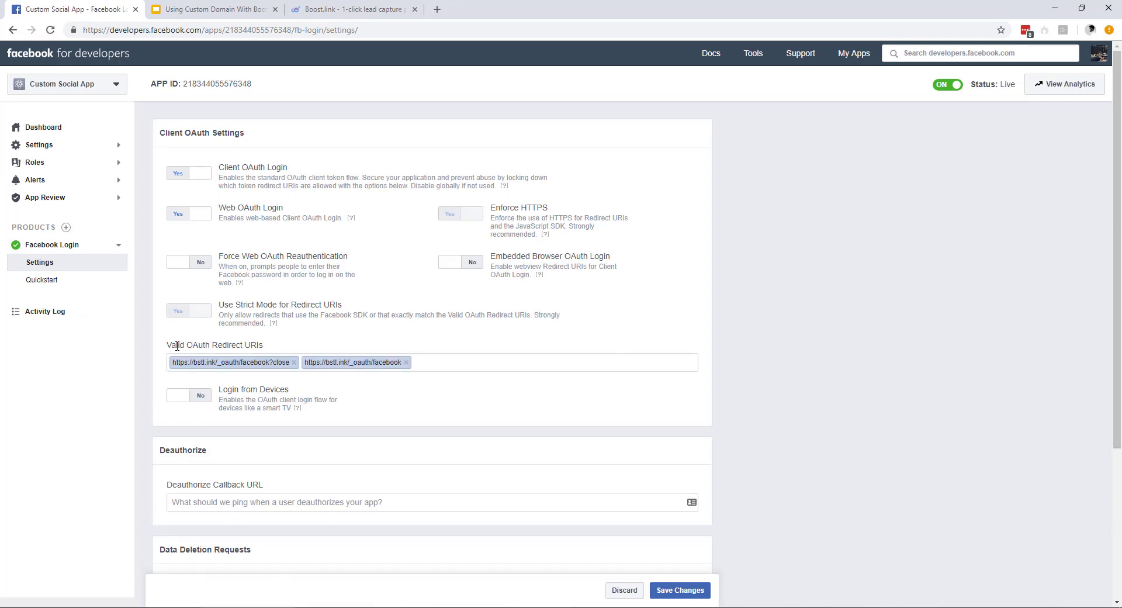
left_click_drag(180, 347, 287, 351)
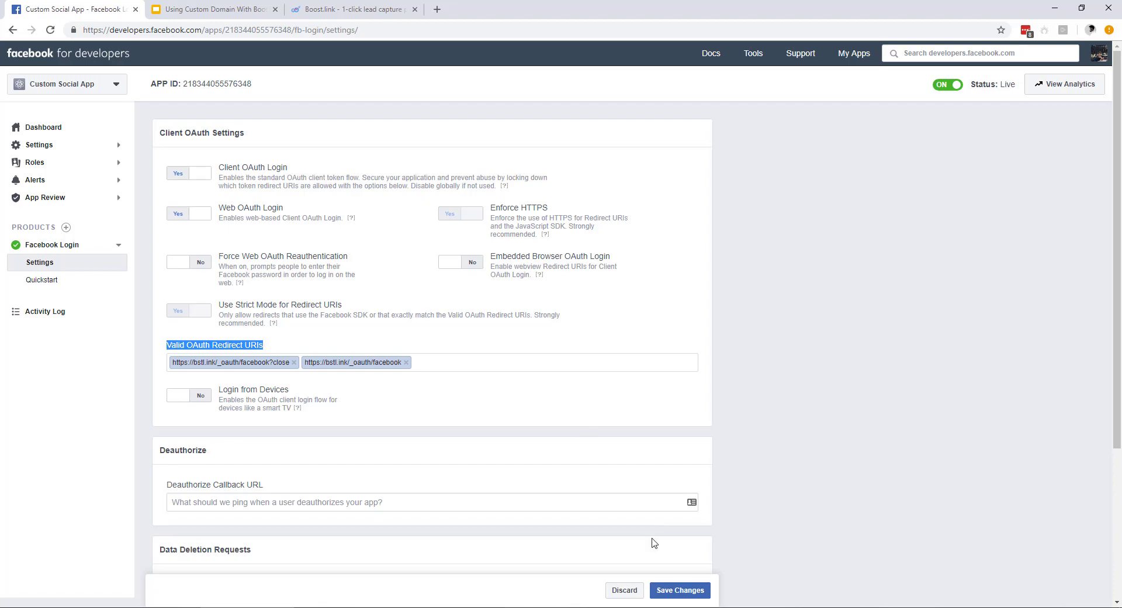
left_click(679, 590)
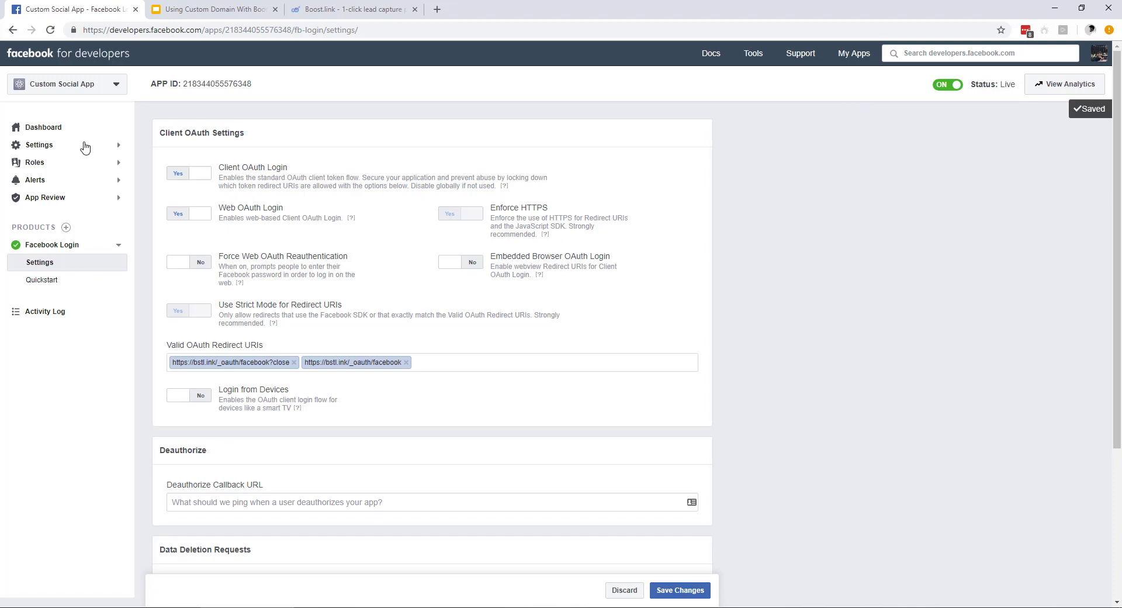
Step: Open the Facebook app's basic settings and select its app ID
left_click(43, 145)
left_click(70, 164)
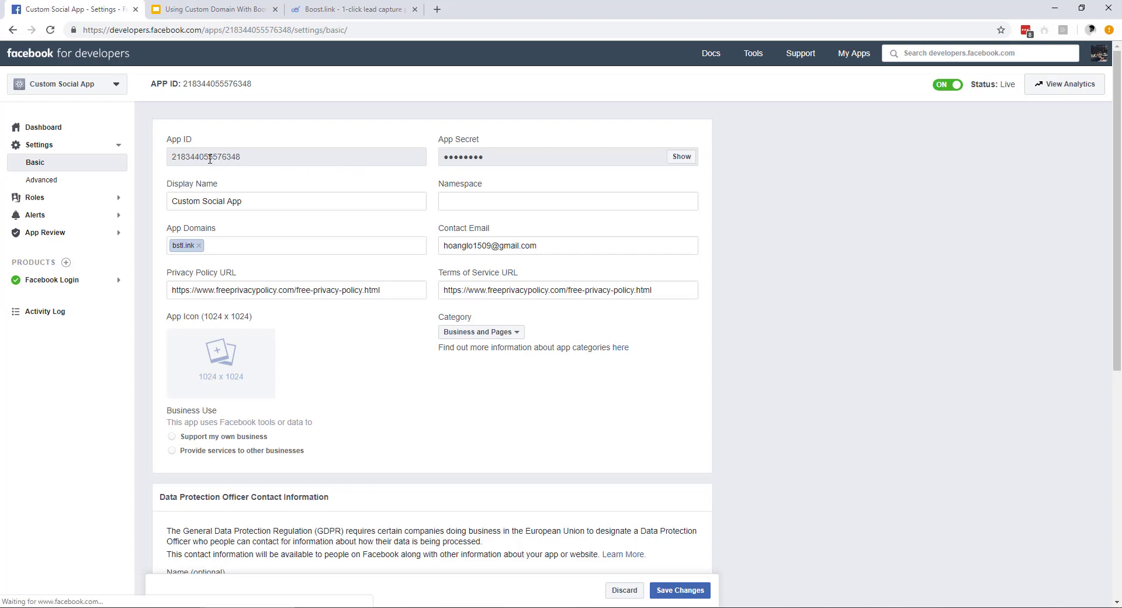
double_click(209, 159)
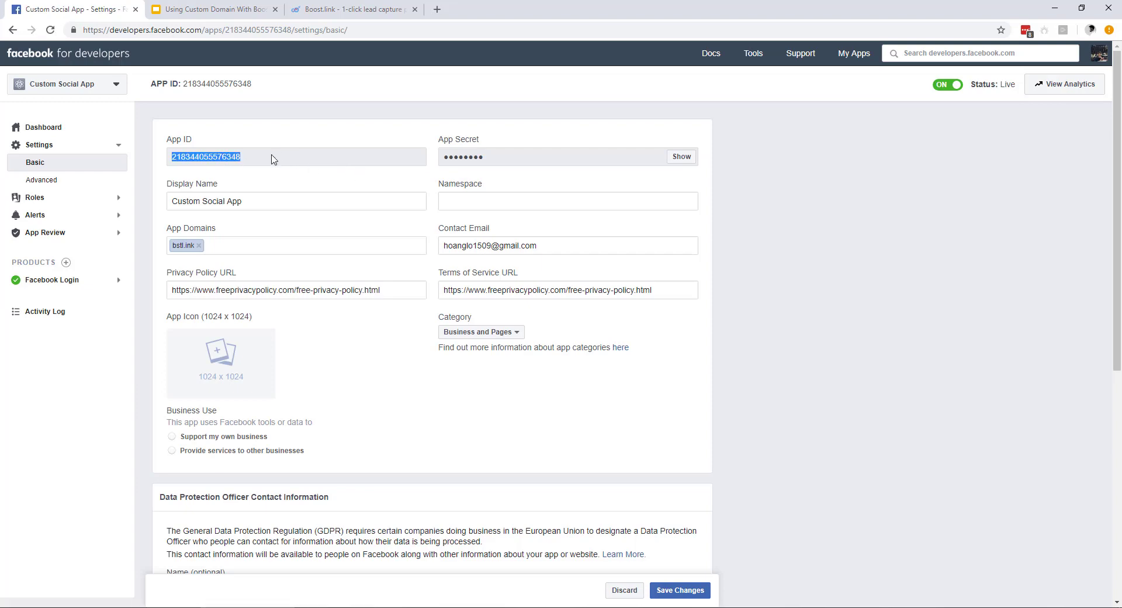
Step: Switch to Boost, open the own social apps page, and check the blank form for adding an app without creating one
left_click(348, 7)
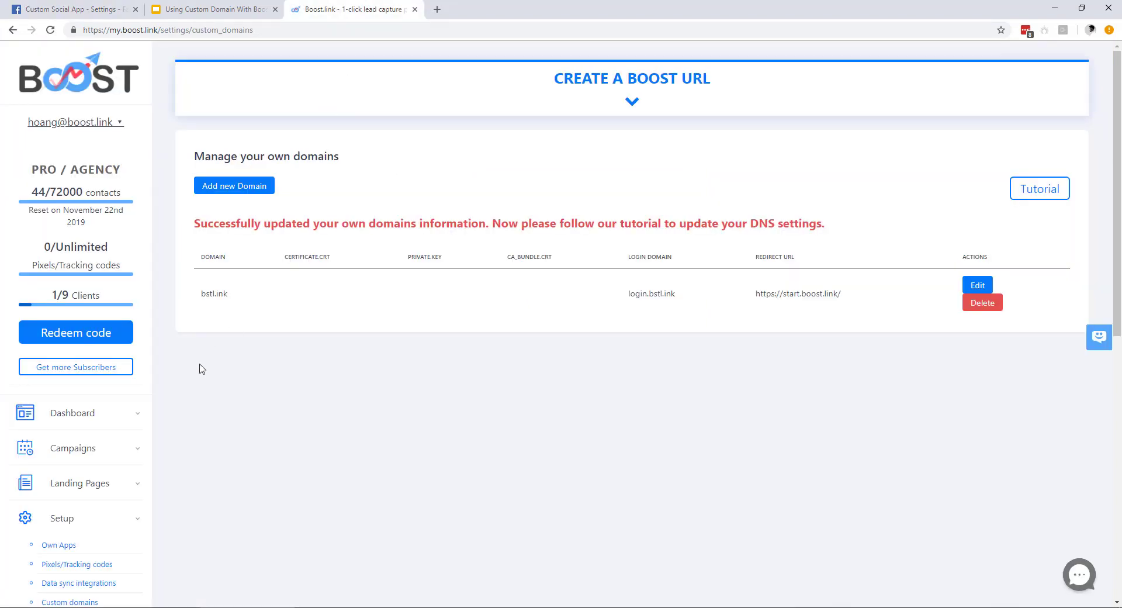
left_click(67, 547)
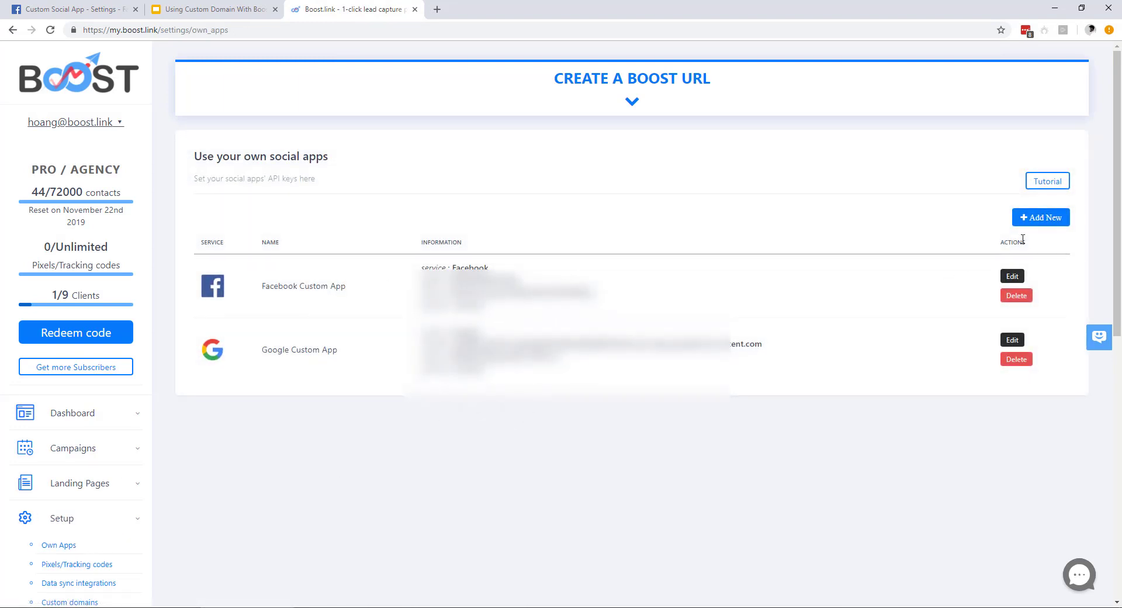
left_click(1040, 218)
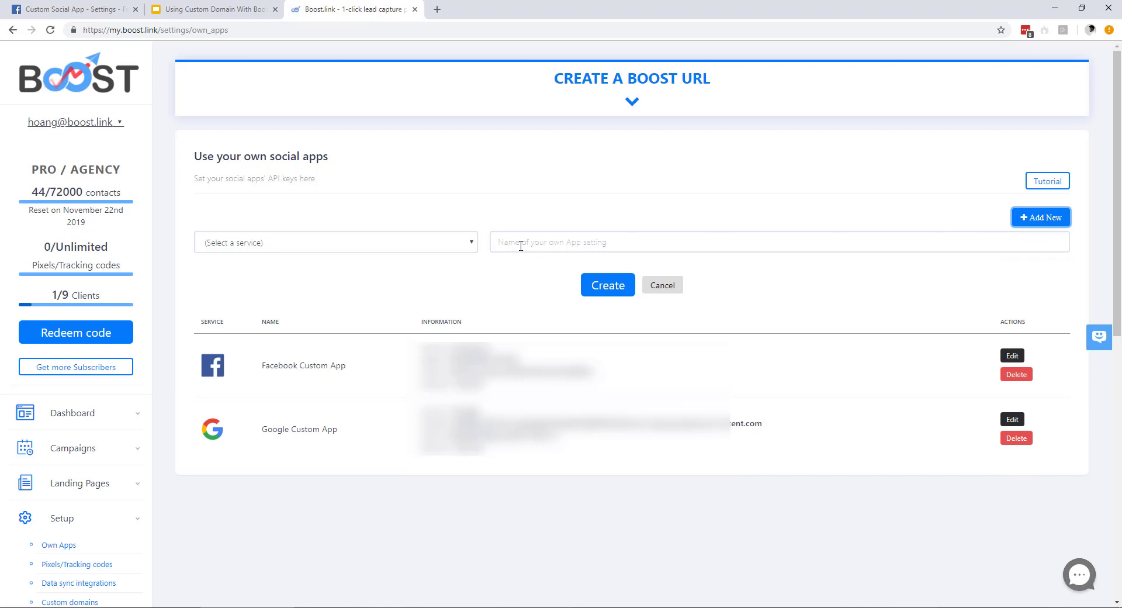
left_click(666, 285)
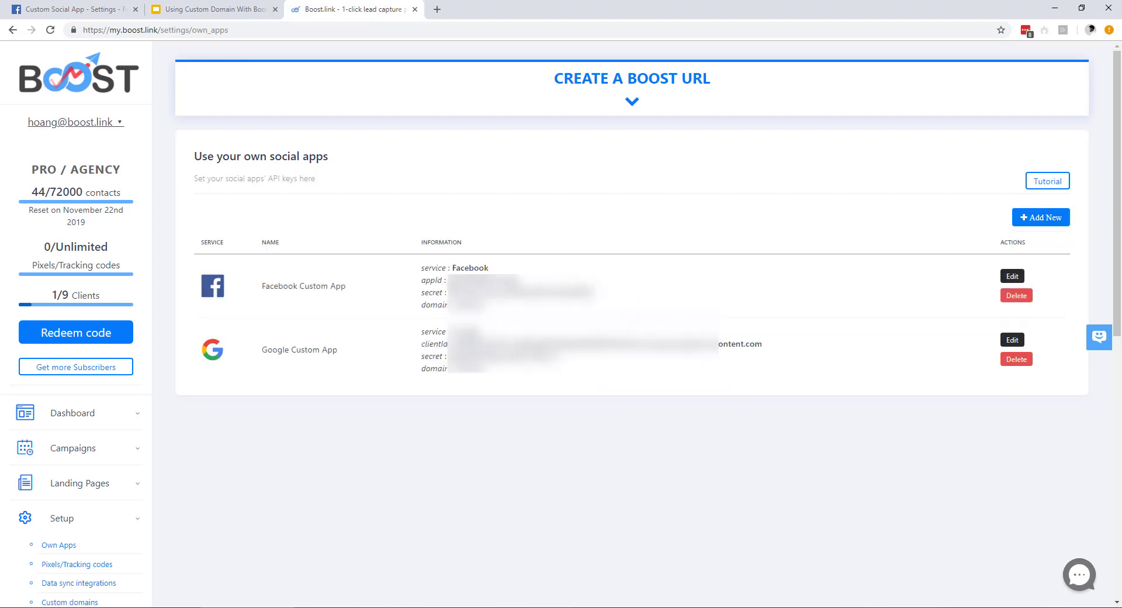
Step: Open the Facebook Custom App entry for editing, review its app ID, secret and domain, and cancel the edit
left_click(1012, 277)
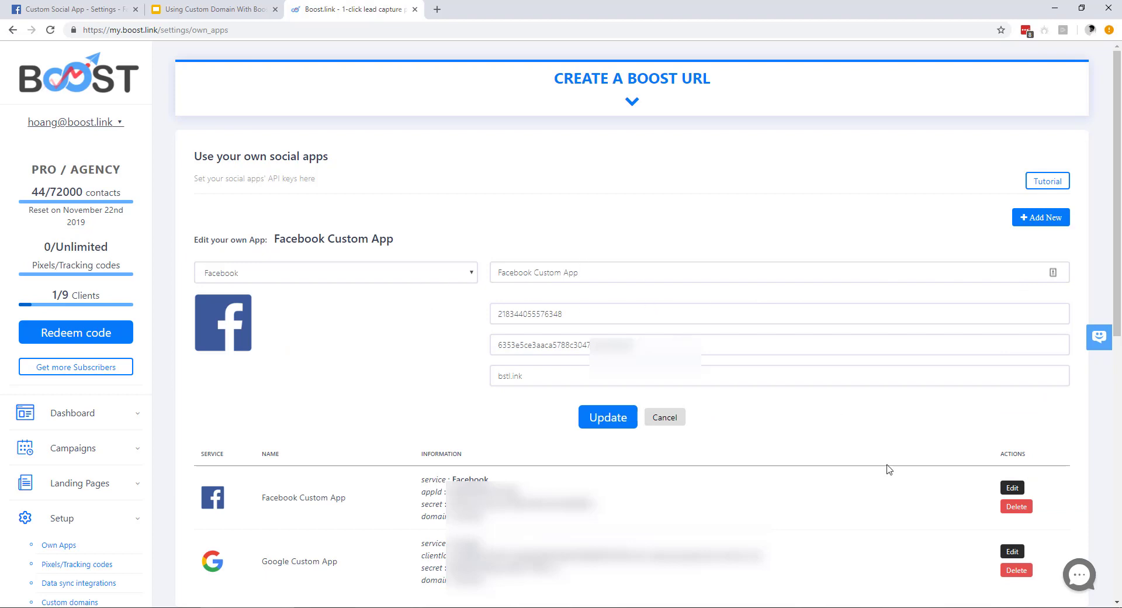
left_click_drag(566, 316, 414, 320)
left_click(411, 343)
left_click_drag(578, 317, 446, 313)
left_click_drag(646, 345, 436, 336)
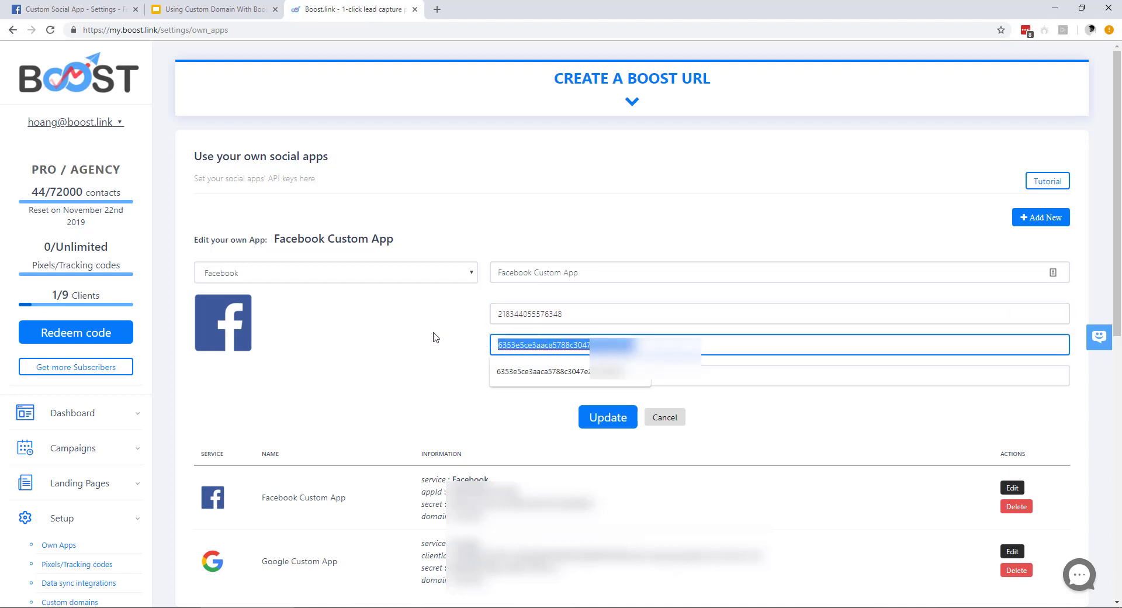
left_click(446, 351)
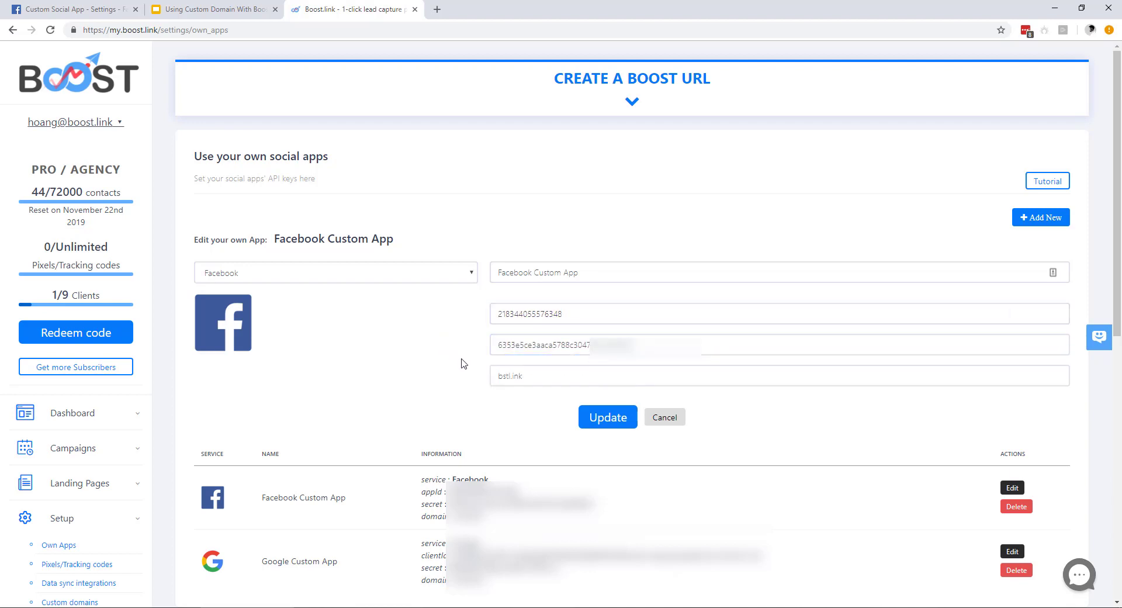
left_click(584, 375)
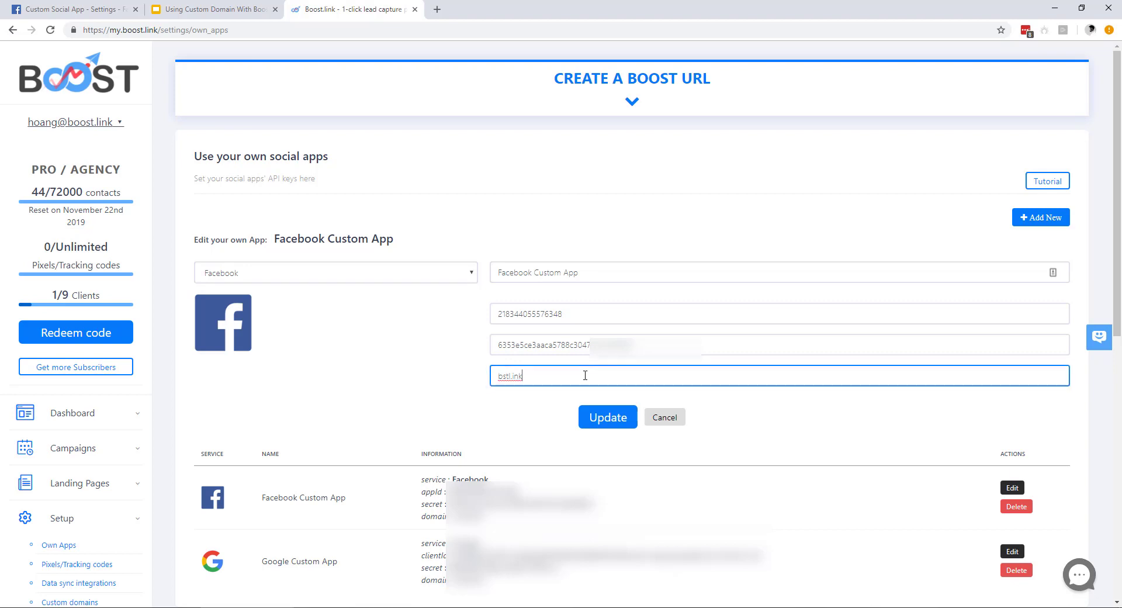
left_click_drag(571, 376, 449, 382)
left_click(396, 382)
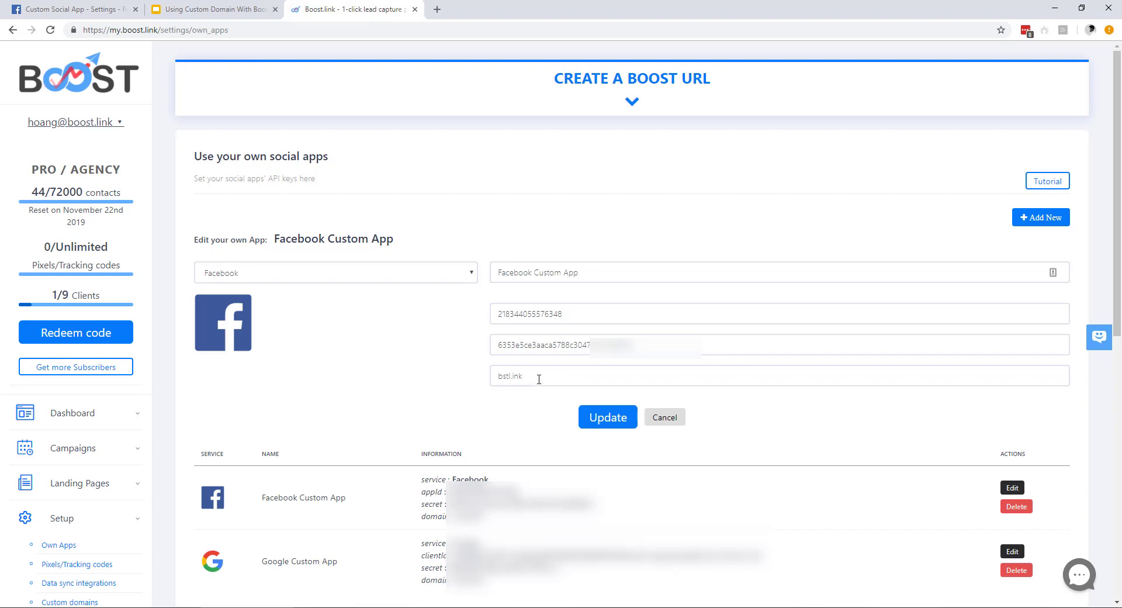
left_click_drag(539, 379, 461, 381)
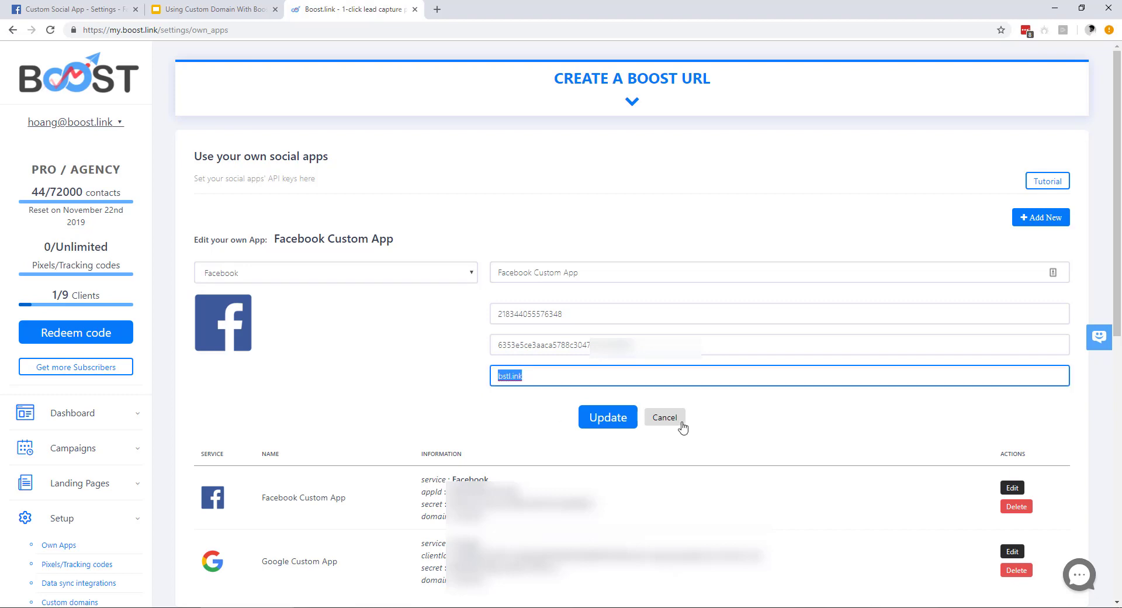
left_click(664, 416)
Step: Start a new own app with Facebook as the service, check which domains it offers, and cancel the entry
left_click(1035, 218)
left_click(375, 242)
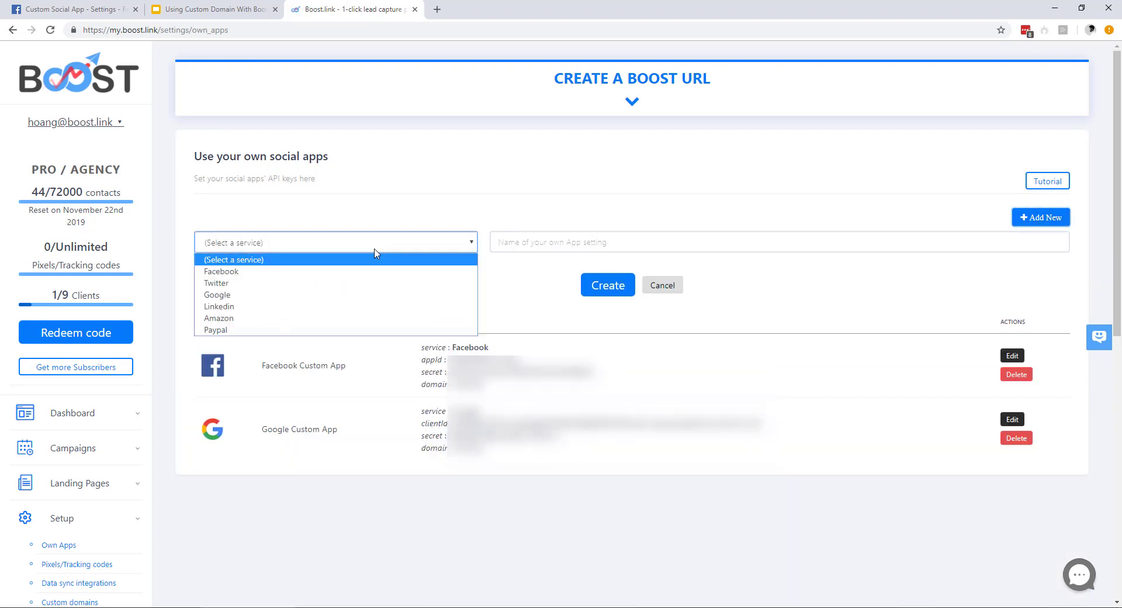
left_click(288, 271)
left_click(553, 347)
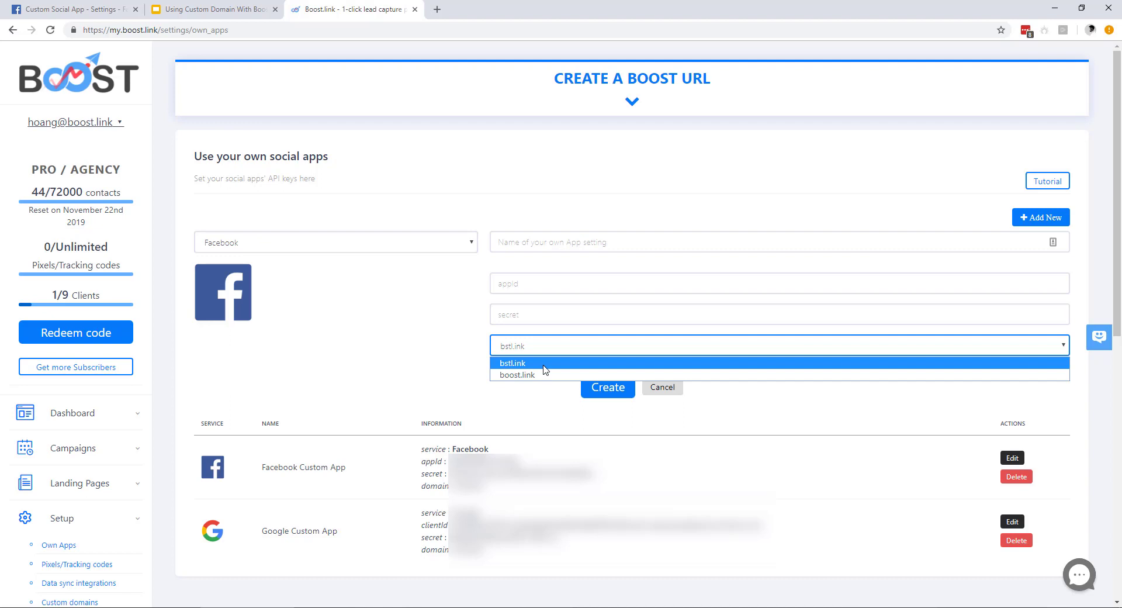
left_click(393, 348)
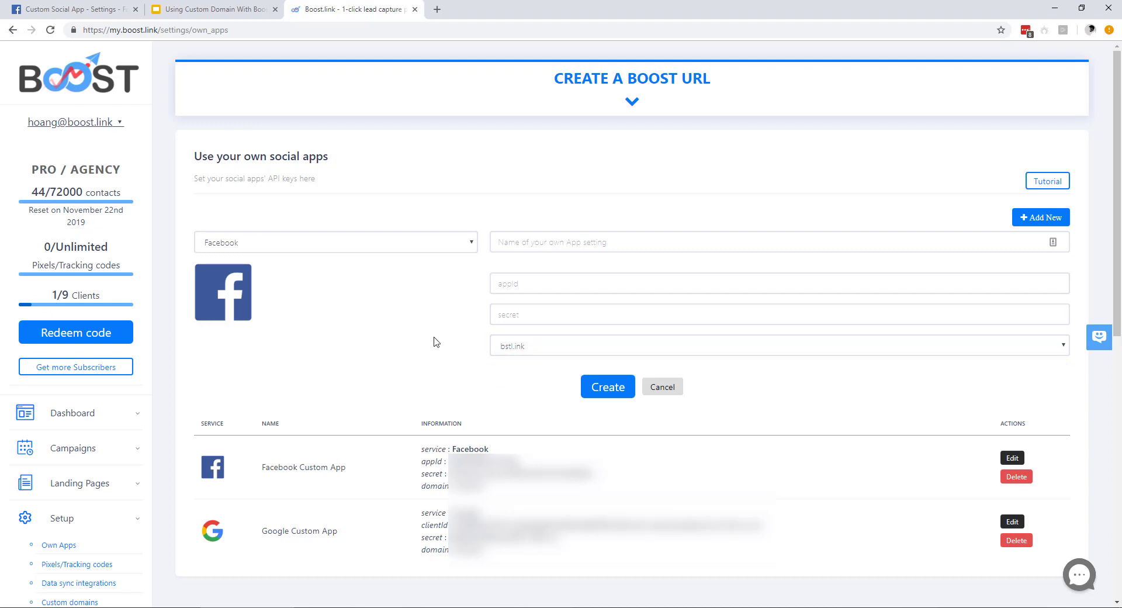
left_click(662, 388)
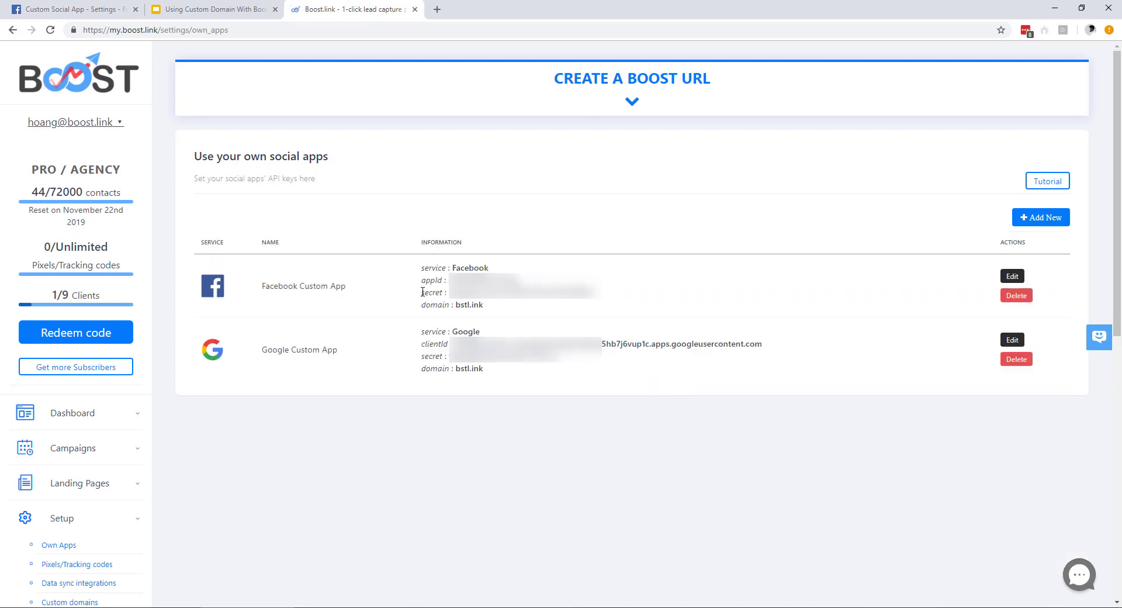
Step: Review the service, app ID, secret and domain listed for the Facebook Custom App
left_click_drag(422, 269, 519, 282)
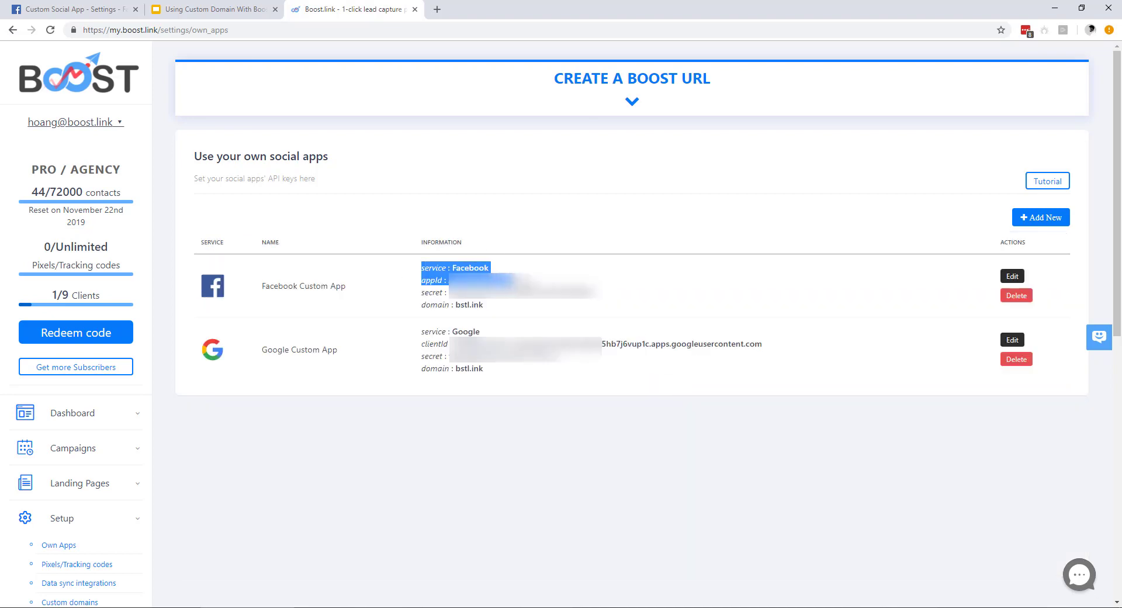
left_click(518, 282)
left_click_drag(449, 290, 593, 296)
left_click_drag(493, 311, 459, 310)
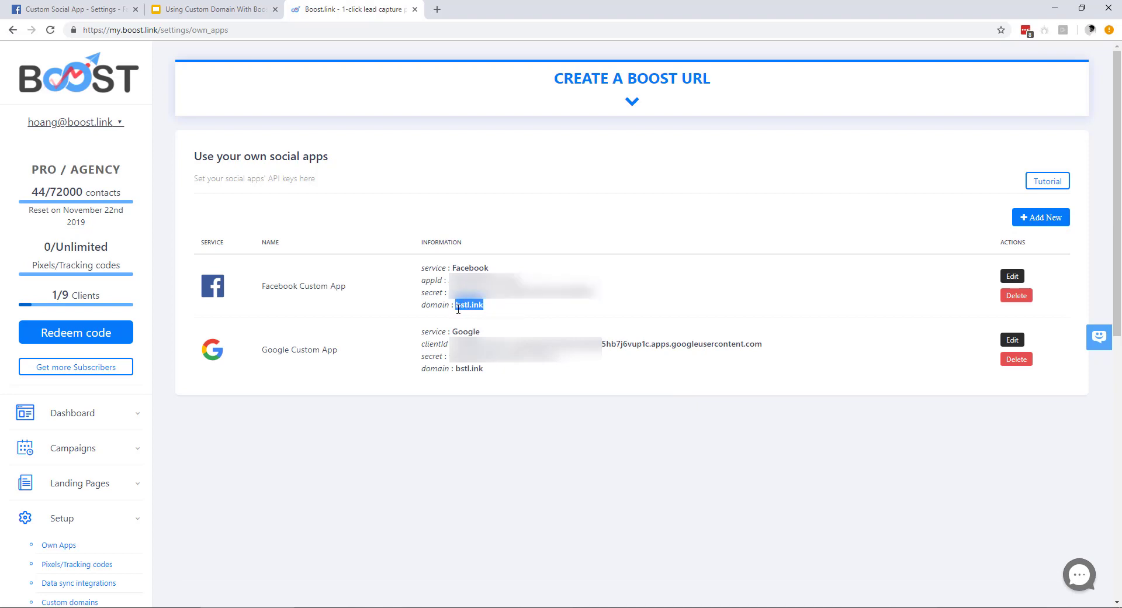
Step: Open the Boost home page, check the opt-in URL steps in the presentation, and return to Boost
left_click(122, 92)
key("ctrl+shift+Tab")
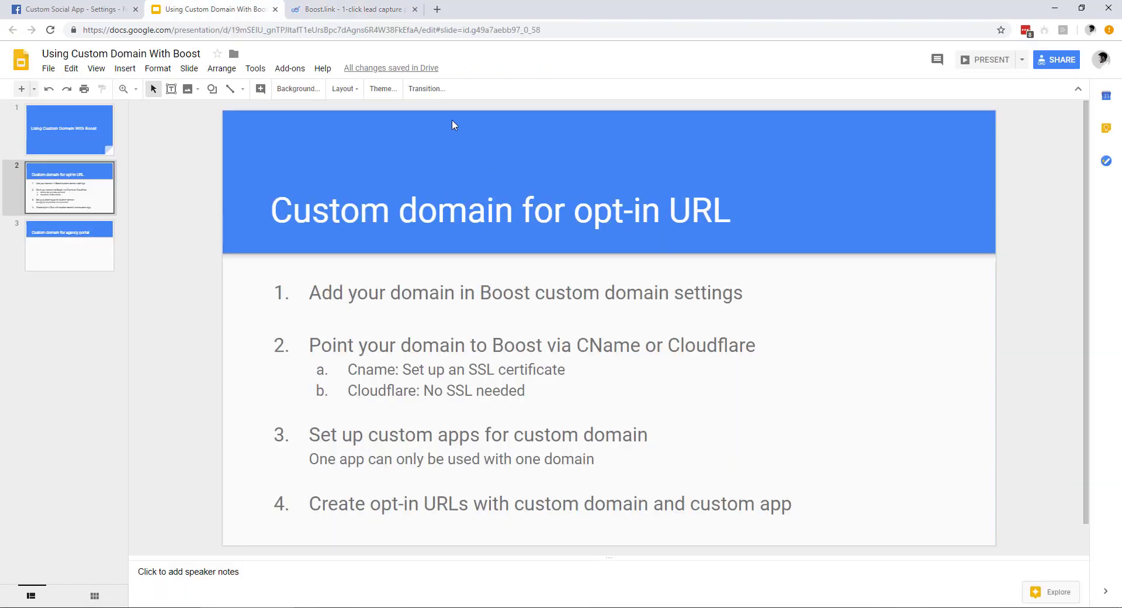
key("ctrl+Tab")
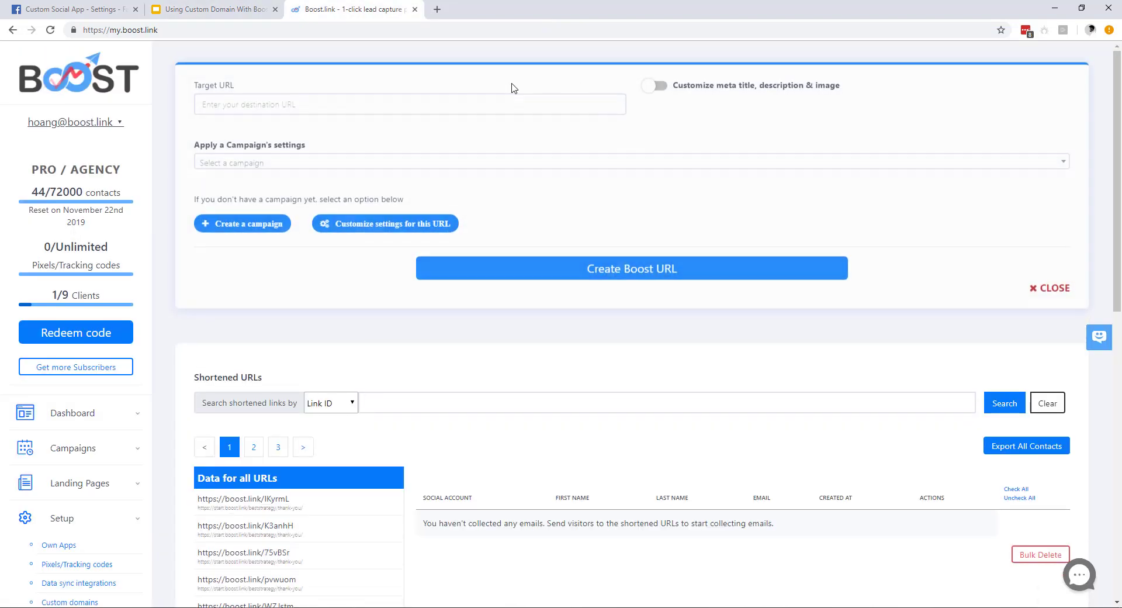
left_click(293, 100)
left_click(292, 129)
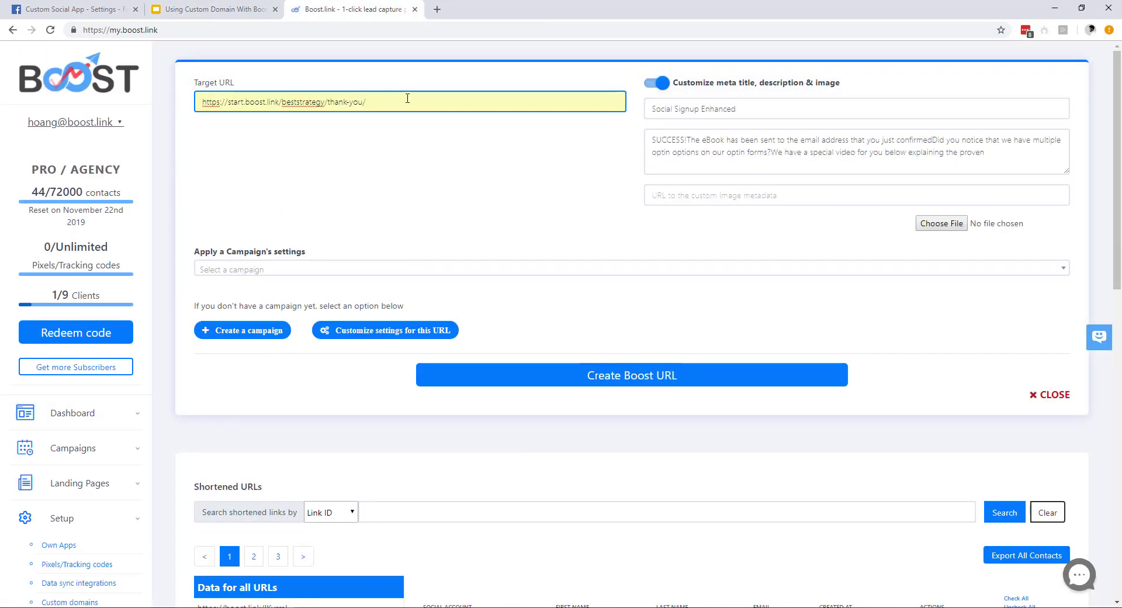
left_click_drag(406, 99, 198, 101)
left_click(591, 223)
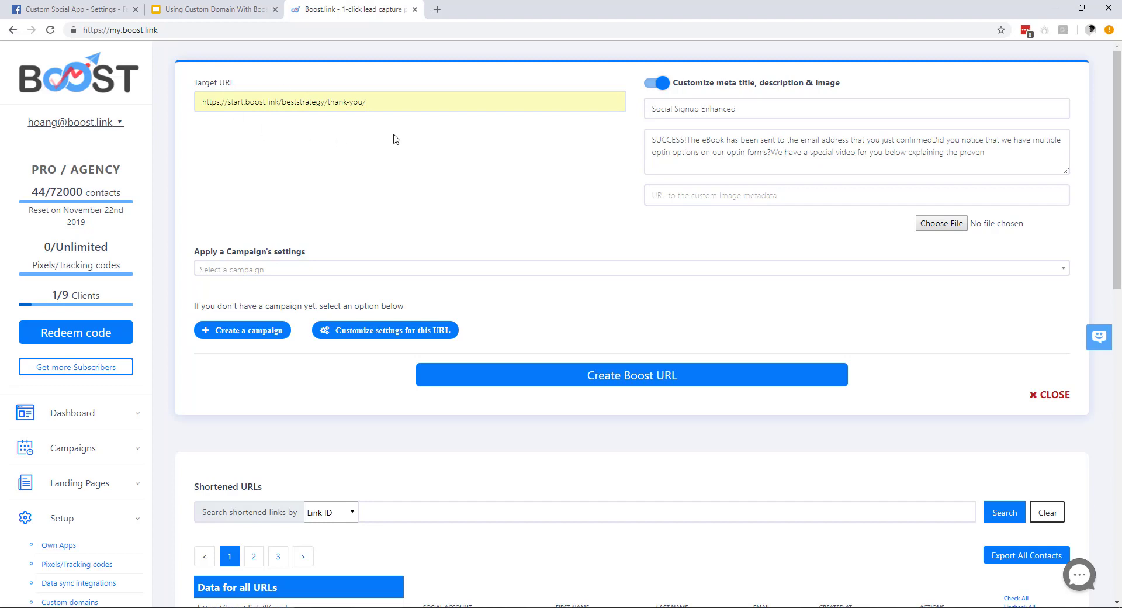
left_click(383, 99)
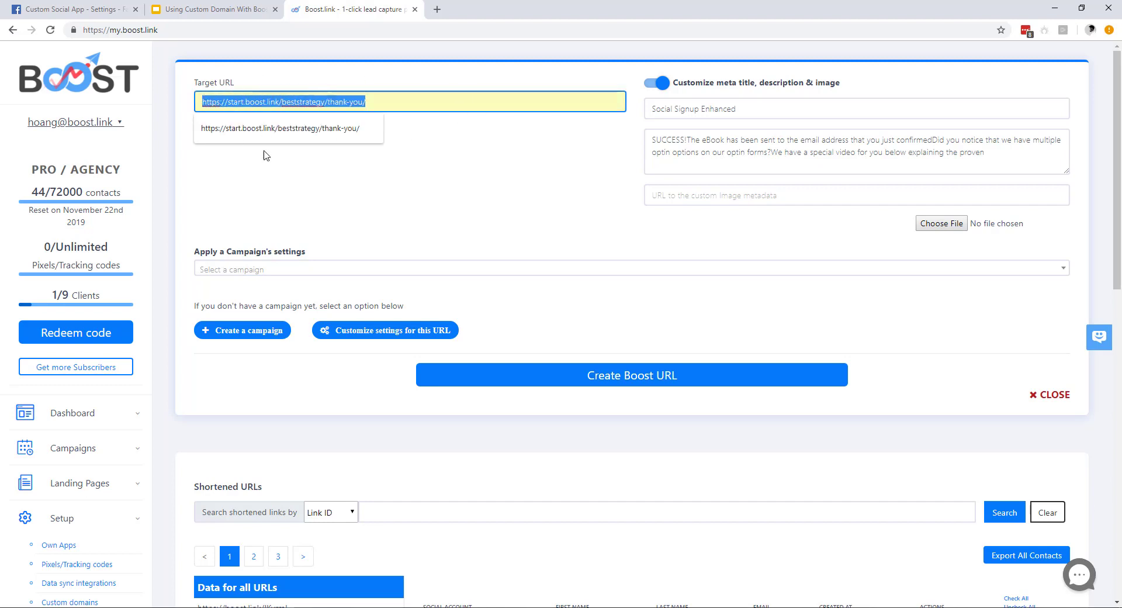
left_click(549, 178)
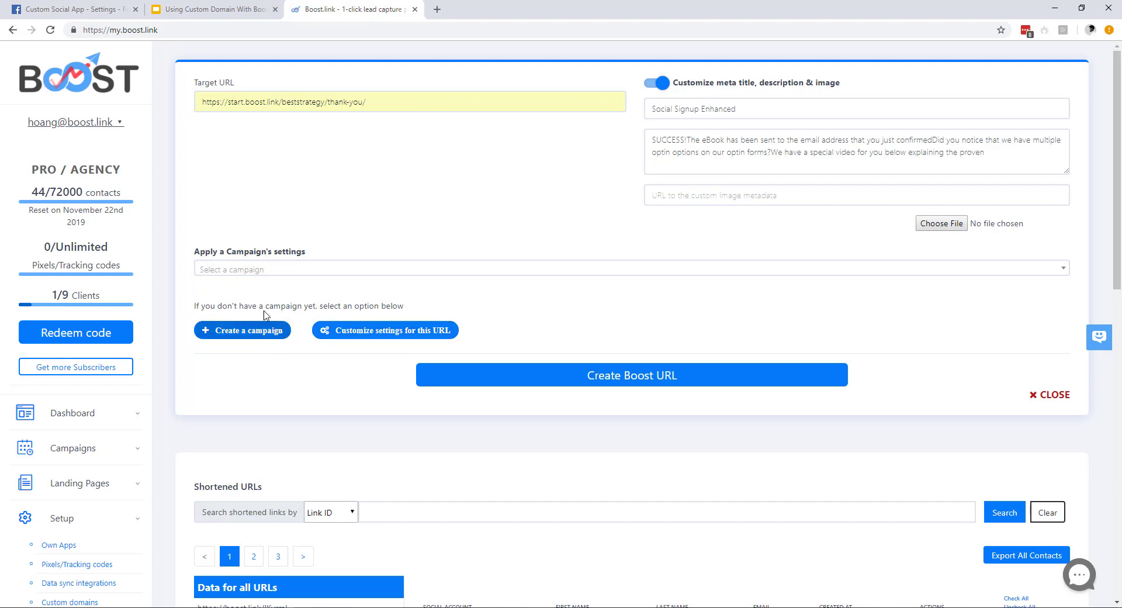
Step: Customize the settings for this URL and choose your own social apps as the social login service
left_click(442, 339)
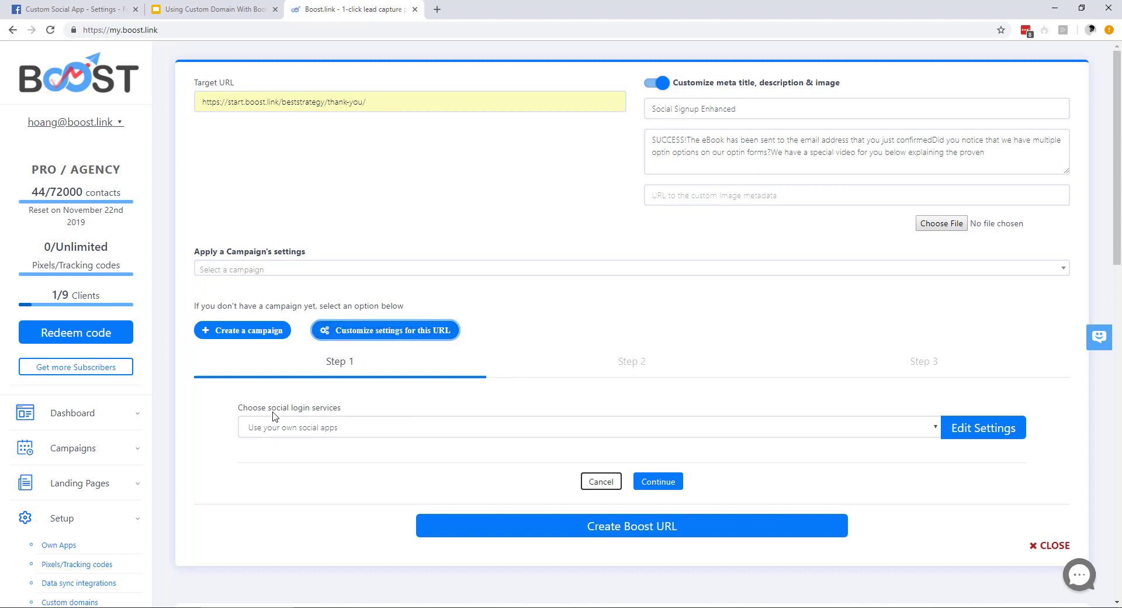
left_click(329, 428)
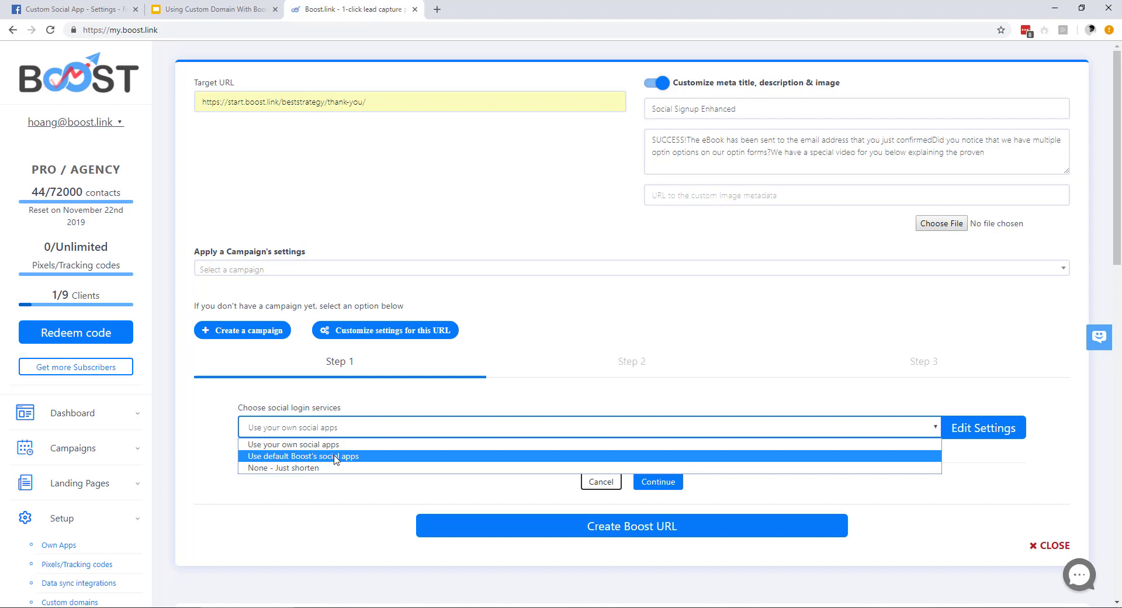
left_click(306, 446)
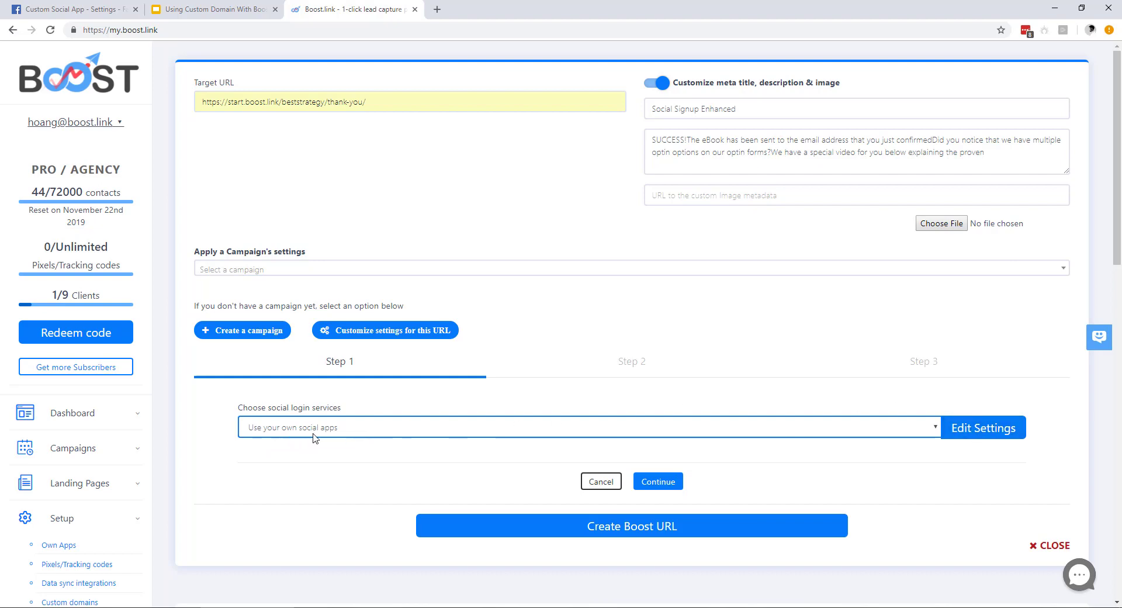
Step: Edit the social login settings to use the Facebook Custom App and save the changes
left_click(983, 433)
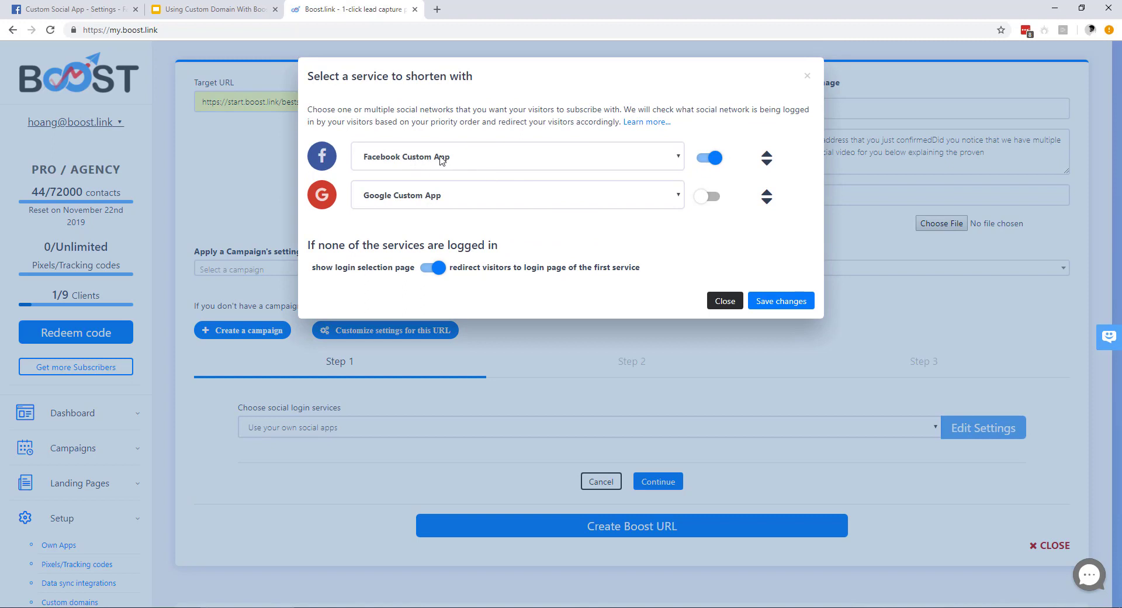
left_click(442, 158)
left_click(513, 156)
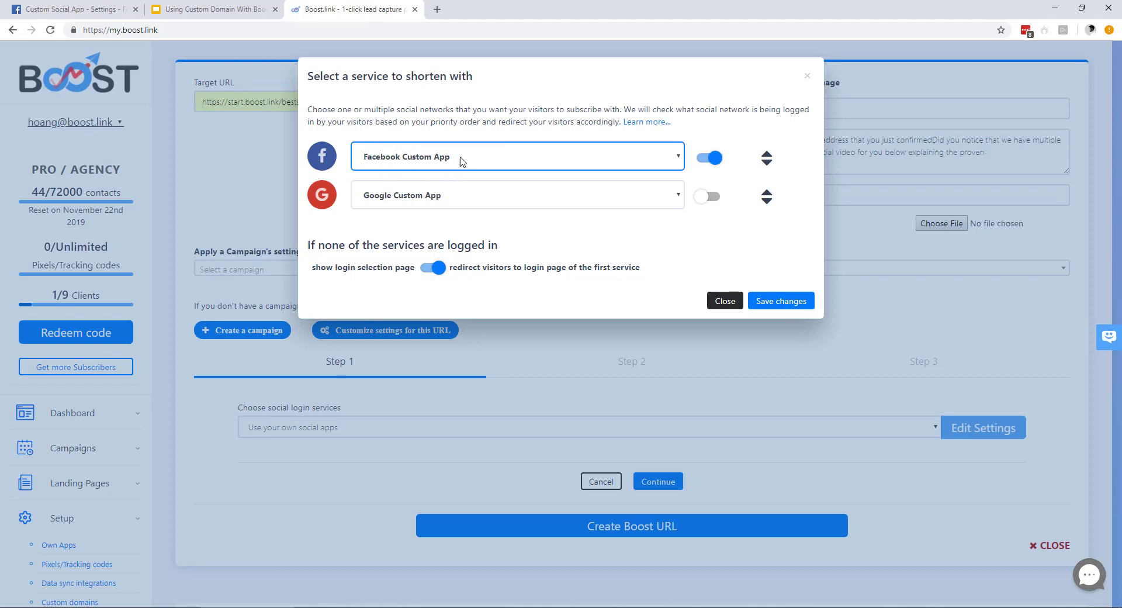
left_click(783, 301)
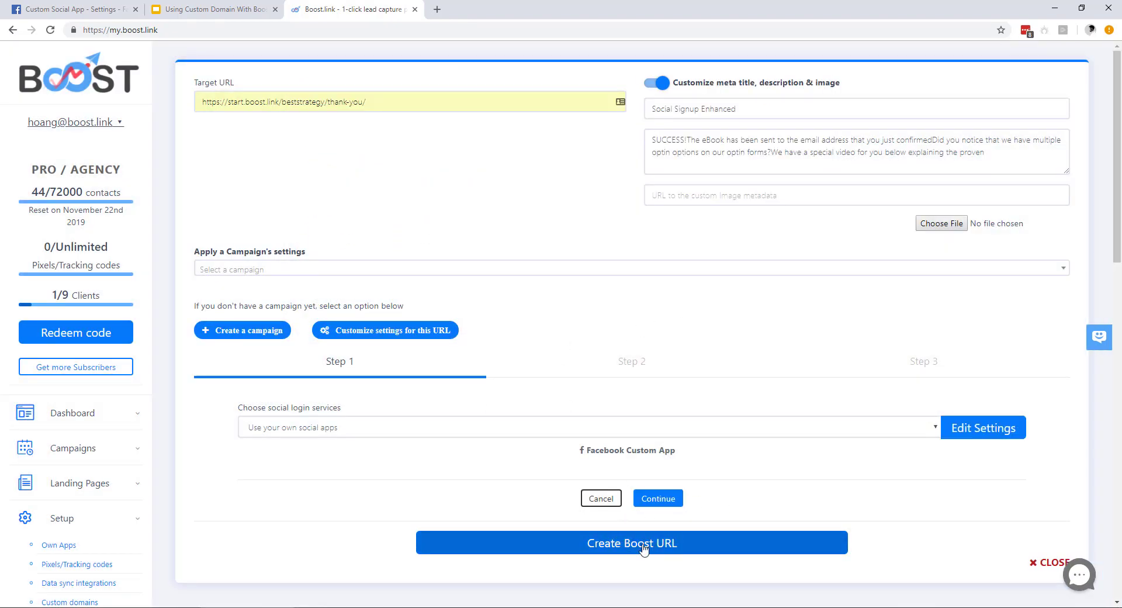
Step: Create the Boost URL and change the shortened link's domain to bstl.ink
left_click(637, 538)
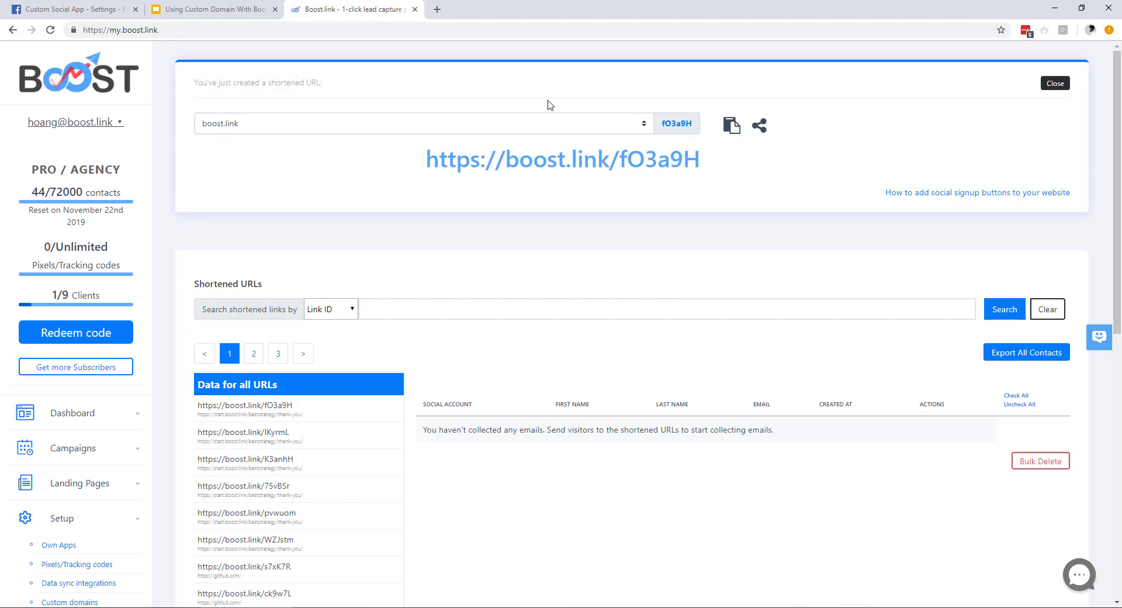
left_click(428, 124)
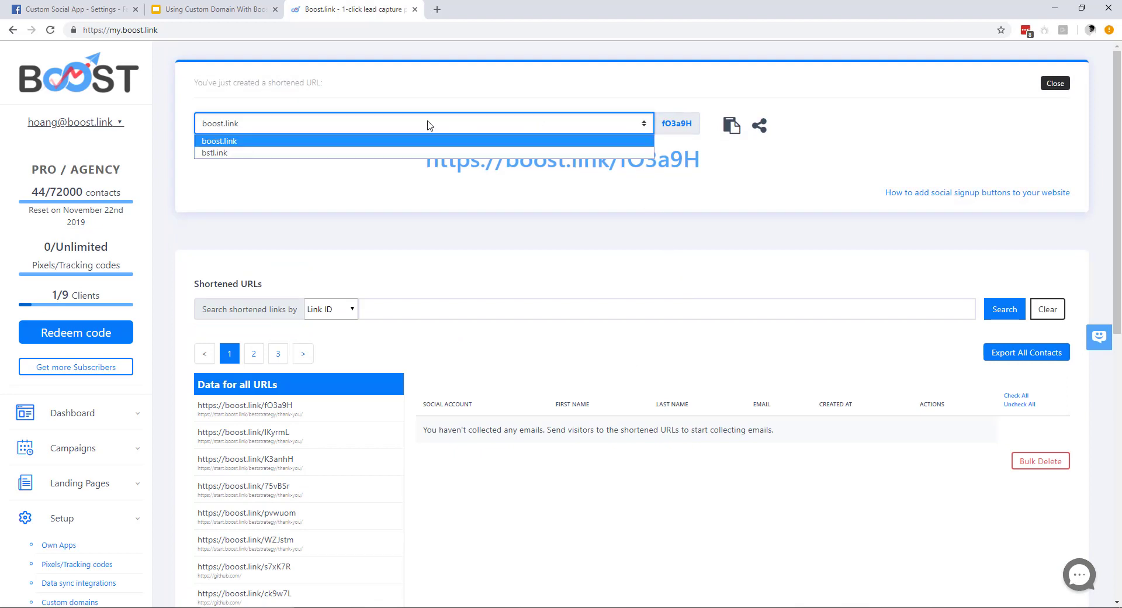
left_click(253, 153)
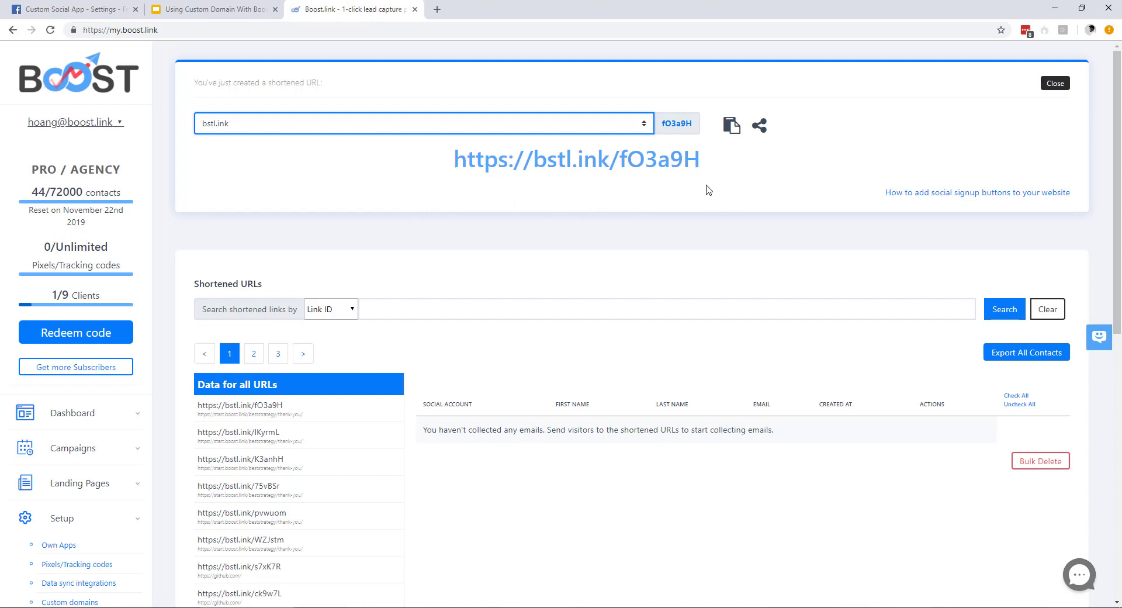
Step: Open the shortened bstl.ink link, check the app name on the Facebook login page, and switch back to the Facebook app's basic settings
left_click(588, 170)
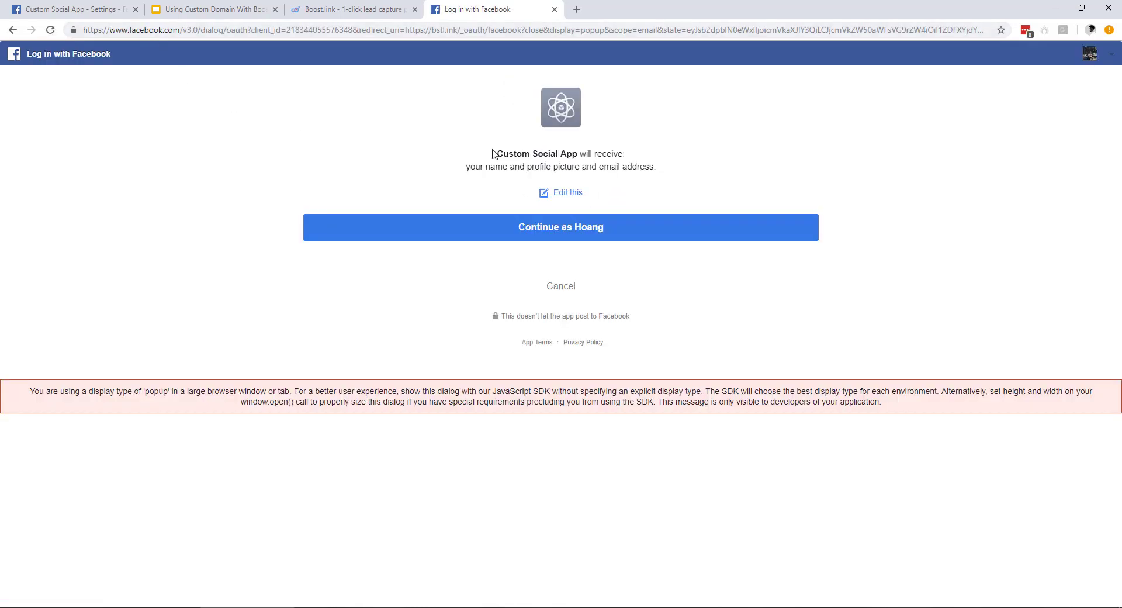
left_click_drag(492, 156, 559, 157)
left_click(626, 164)
left_click(82, 8)
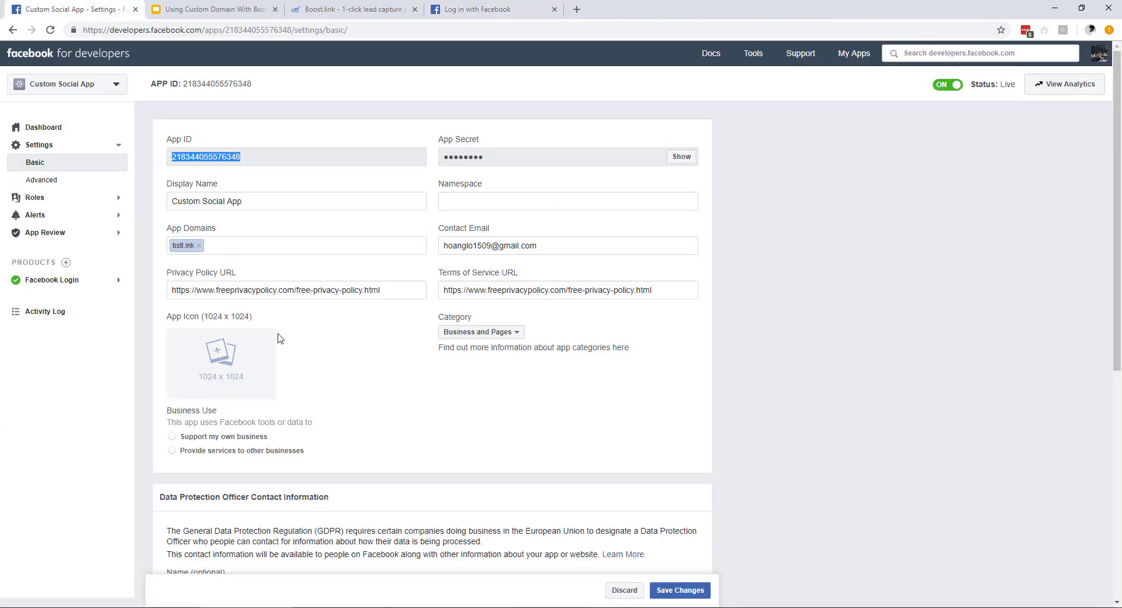
Step: Compare the app name on the Facebook login page with the Display Name in the Facebook app's basic settings
left_click(488, 10)
left_click(67, 8)
left_click(241, 200)
left_click_drag(241, 201, 159, 203)
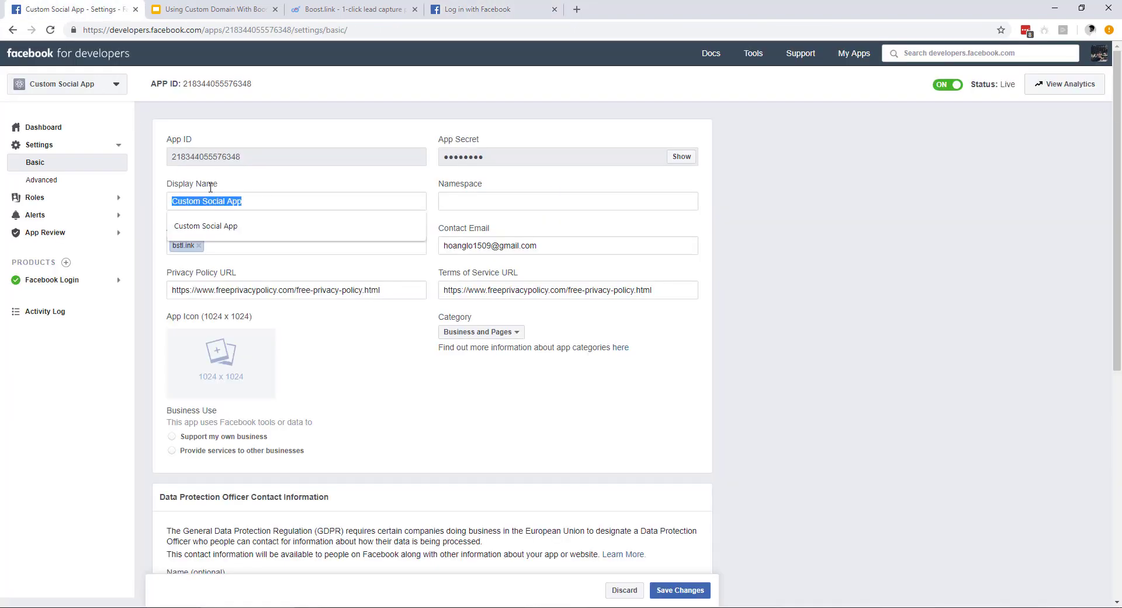
Step: Return to the Facebook login page and authorize Custom Social App to complete the opt-in
left_click(472, 11)
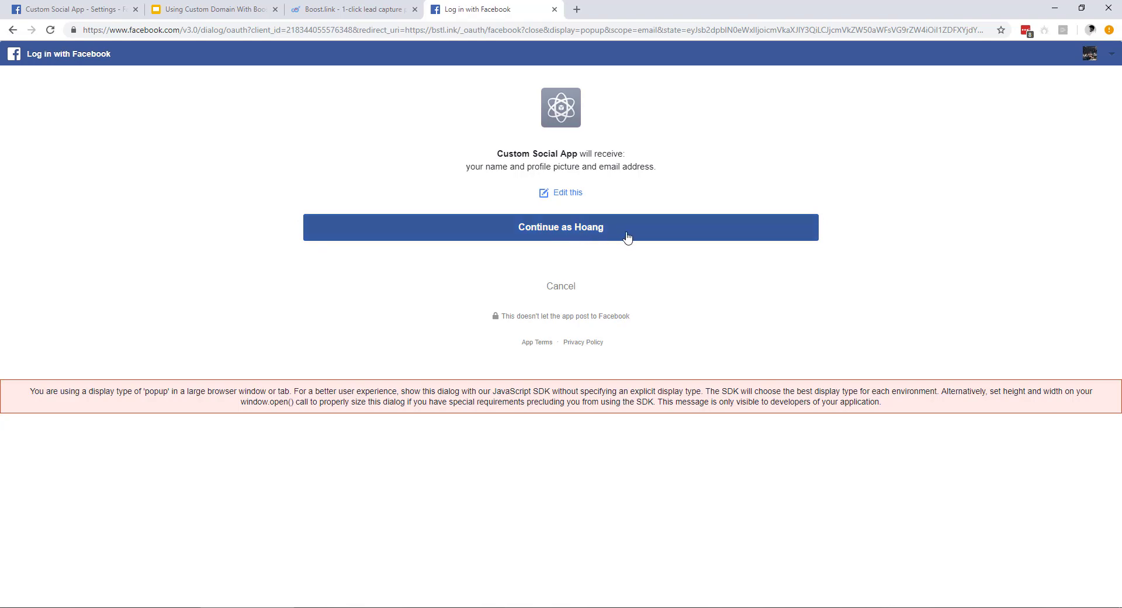
left_click(599, 231)
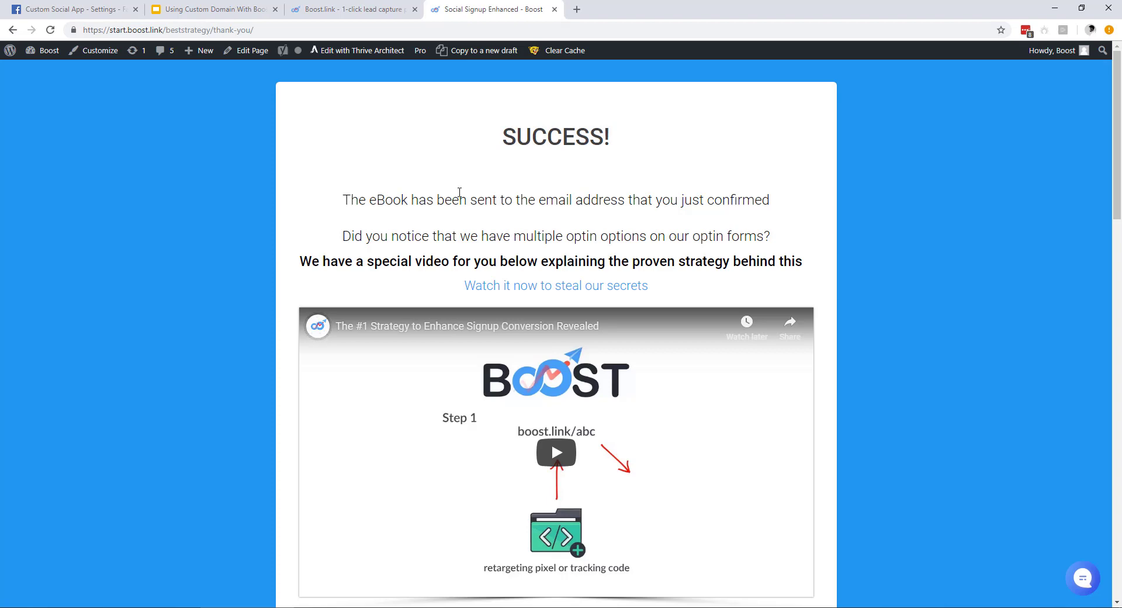
left_click(351, 7)
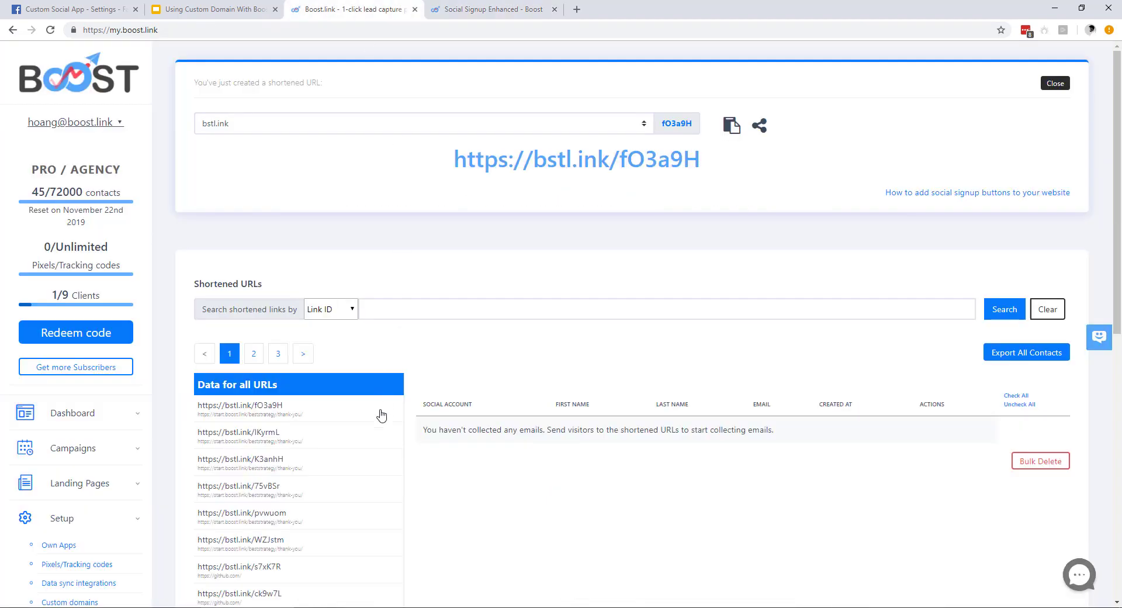
left_click(316, 421)
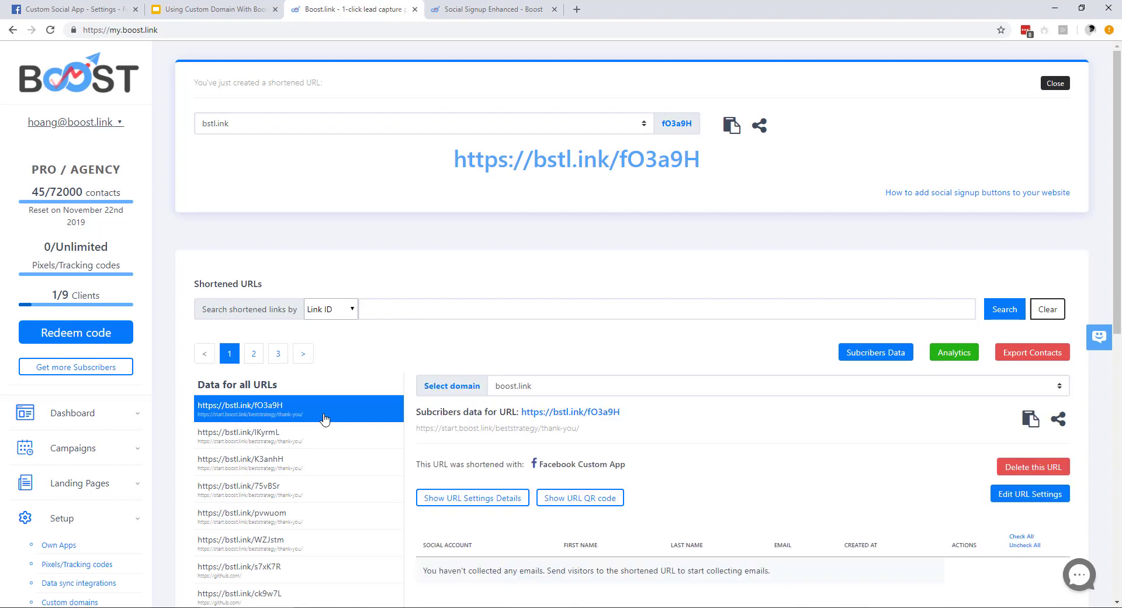
left_click(50, 29)
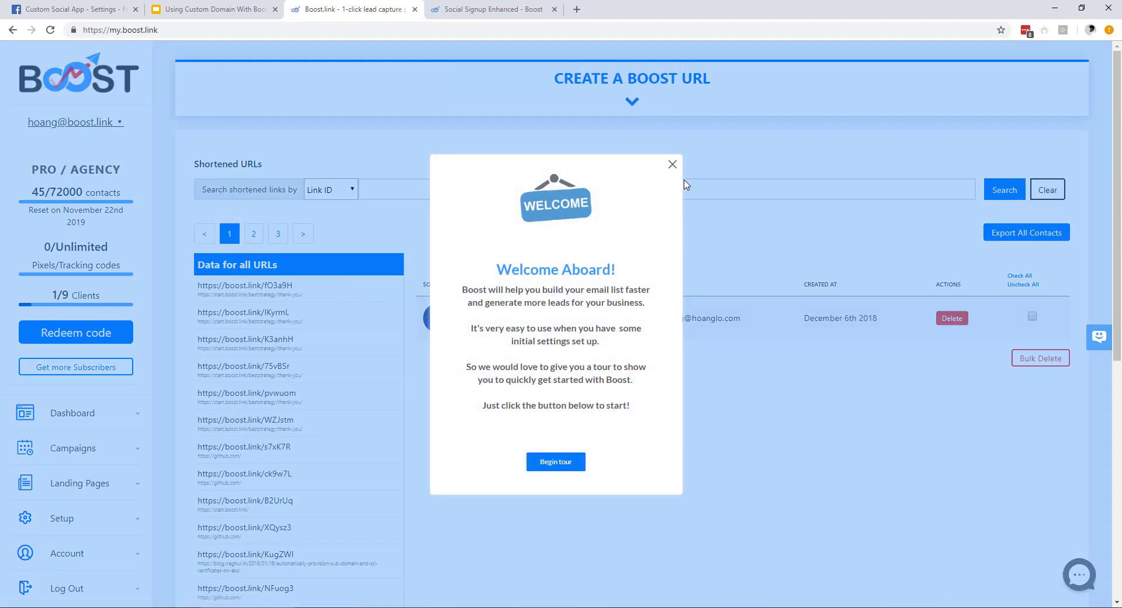
left_click(672, 164)
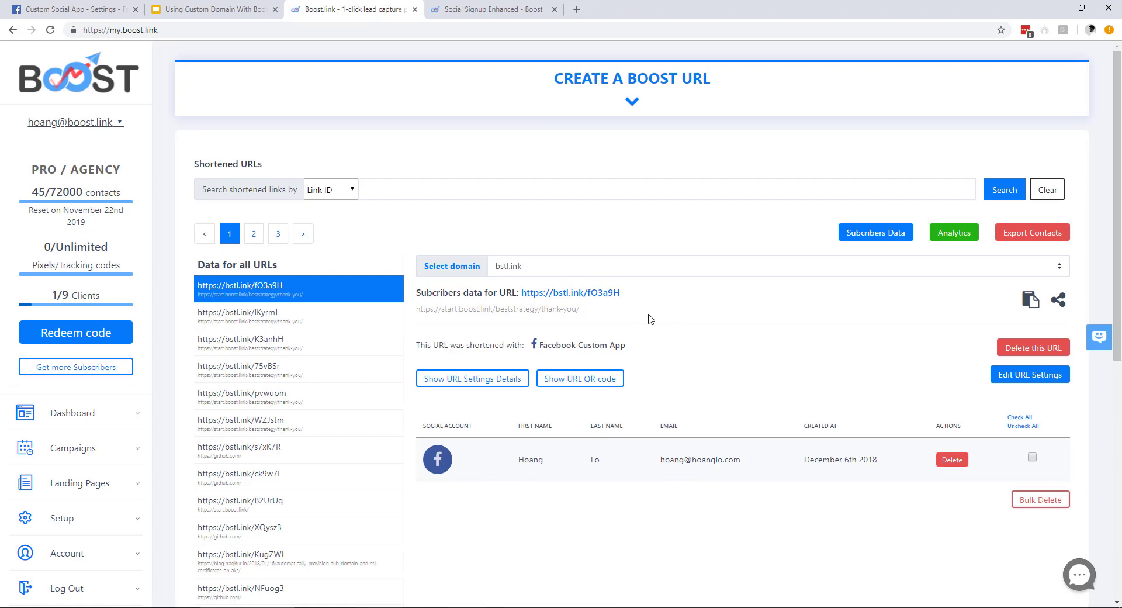
Step: Highlight the "One app can only be used with one domain" note in the Google Slides presentation, and review the URL's domain selection in Boost
key("ctrl+shift+Tab")
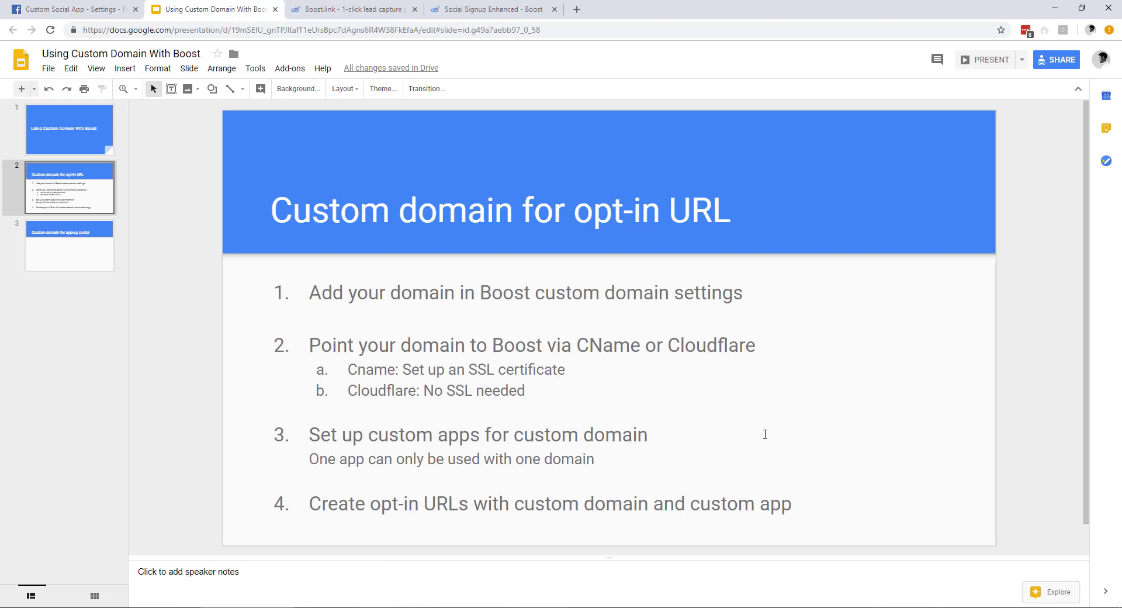
left_click(306, 465)
left_click_drag(614, 456, 298, 465)
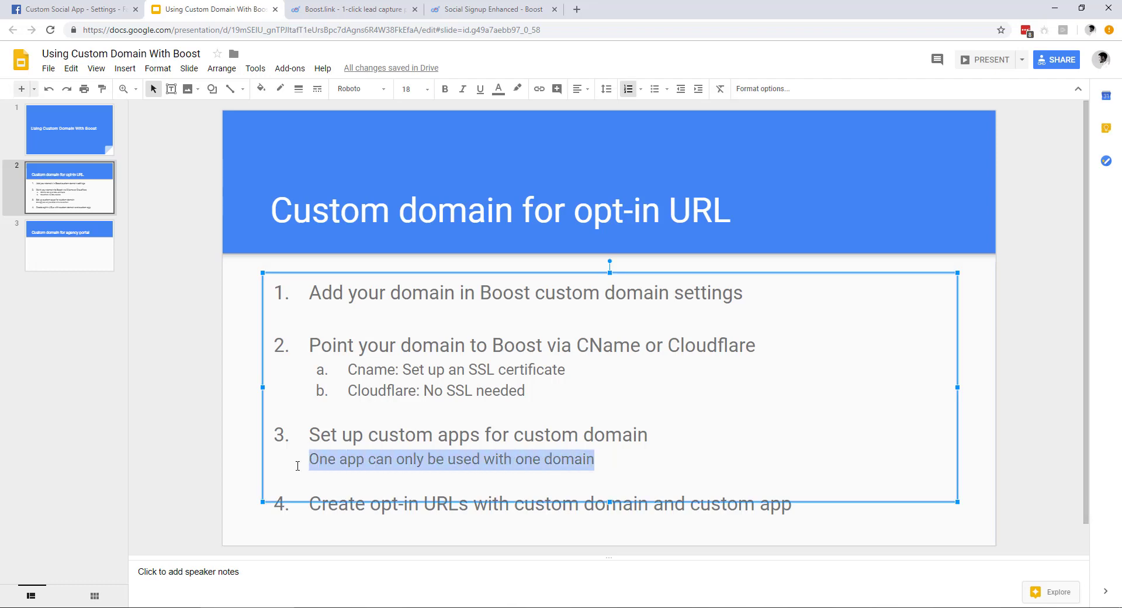
left_click(608, 464)
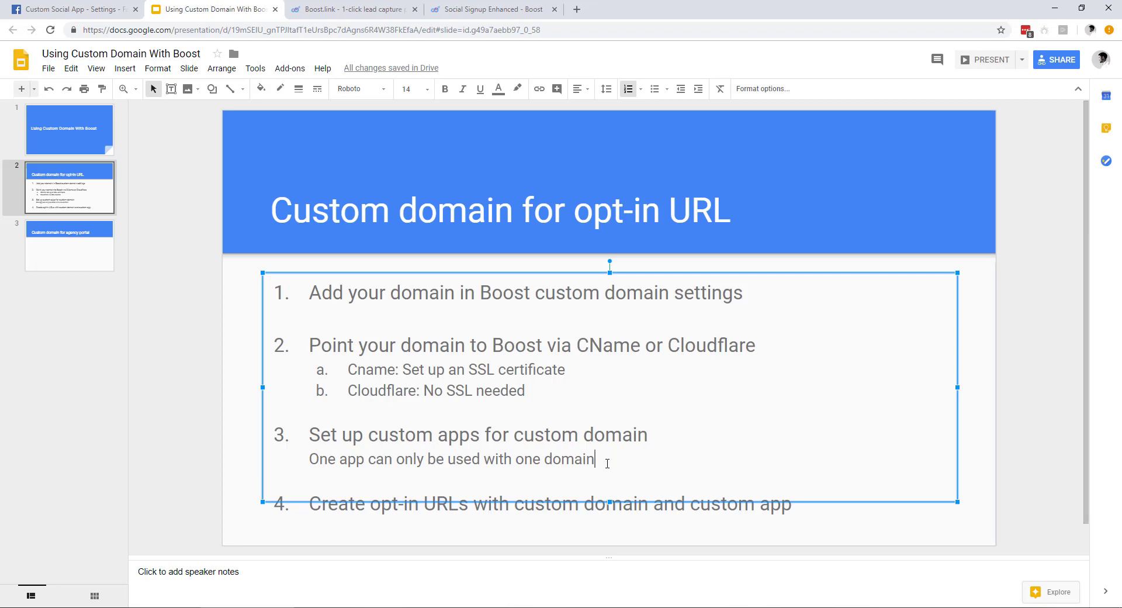
left_click(353, 9)
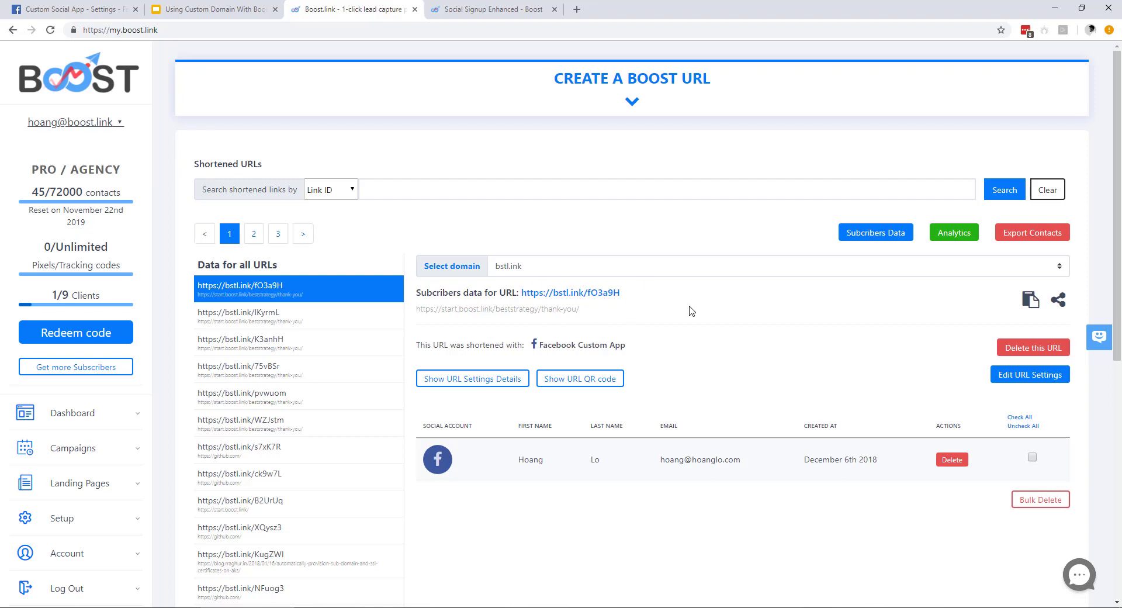
left_click(652, 271)
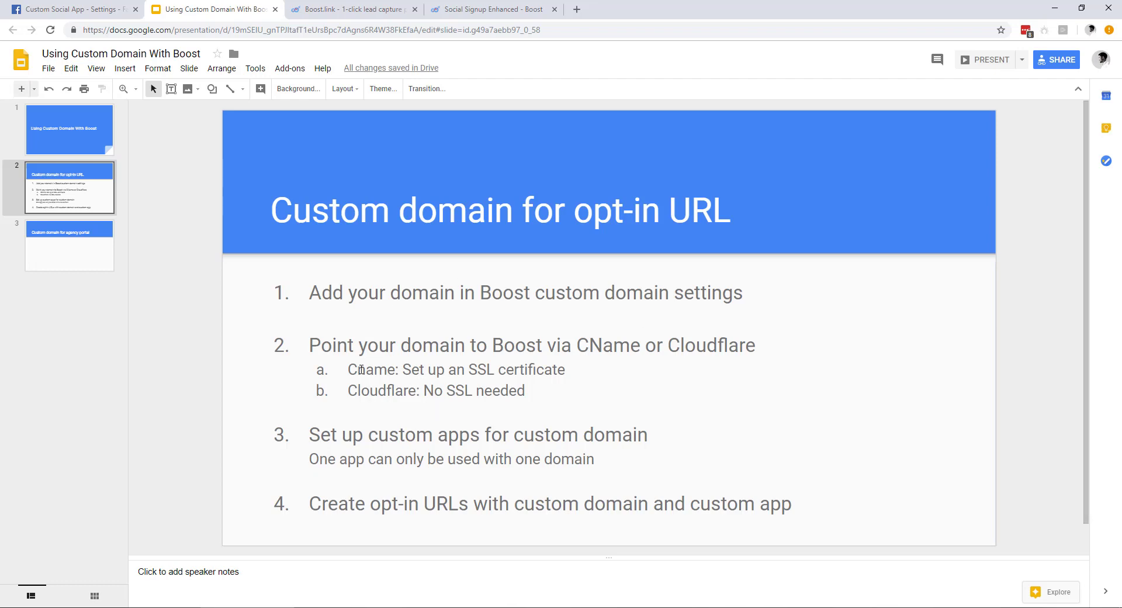
Step: In the Google Slides presentation, highlight the line "Cloudflare: No SSL needed" and open the slide "Custom domain for agency portal"
mouse_move(351, 371)
left_mouse_down()
mouse_move(540, 371)
mouse_move(474, 390)
mouse_move(345, 390)
left_mouse_up()
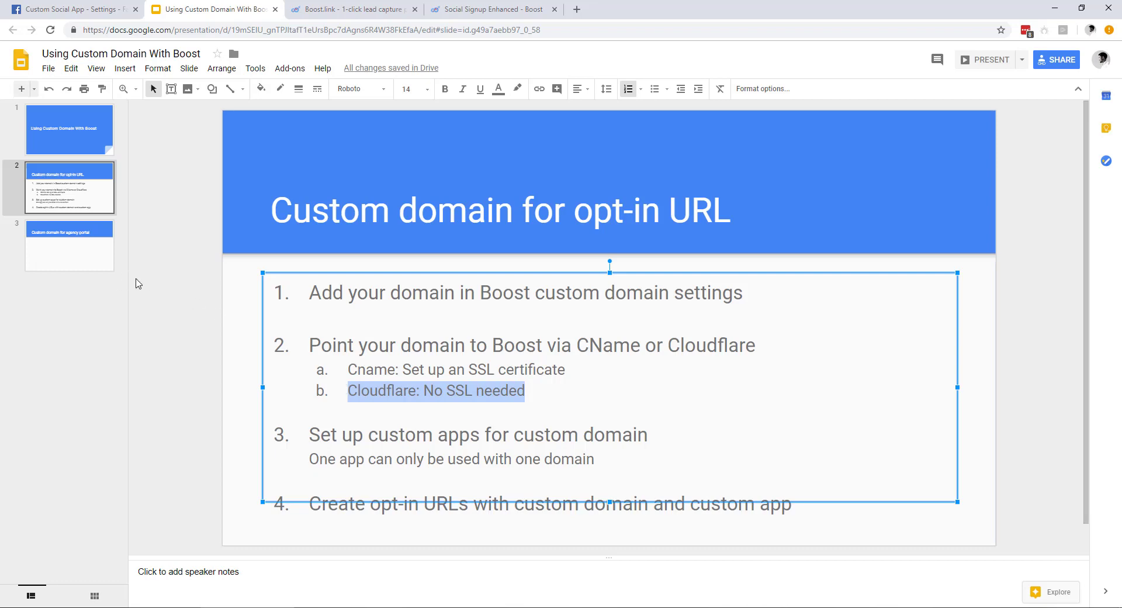
left_click(79, 252)
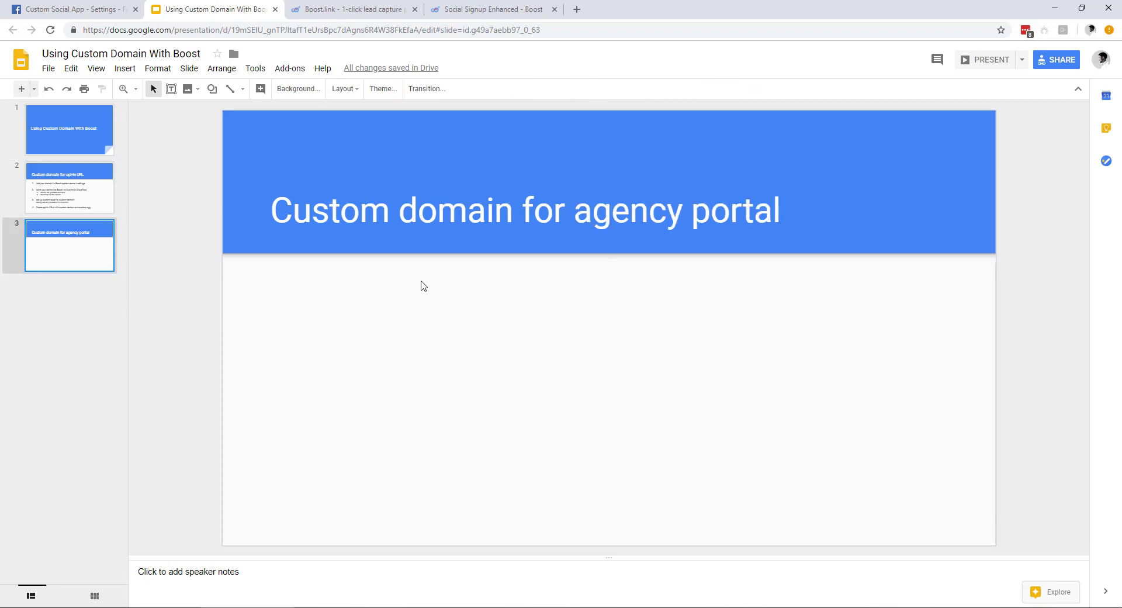